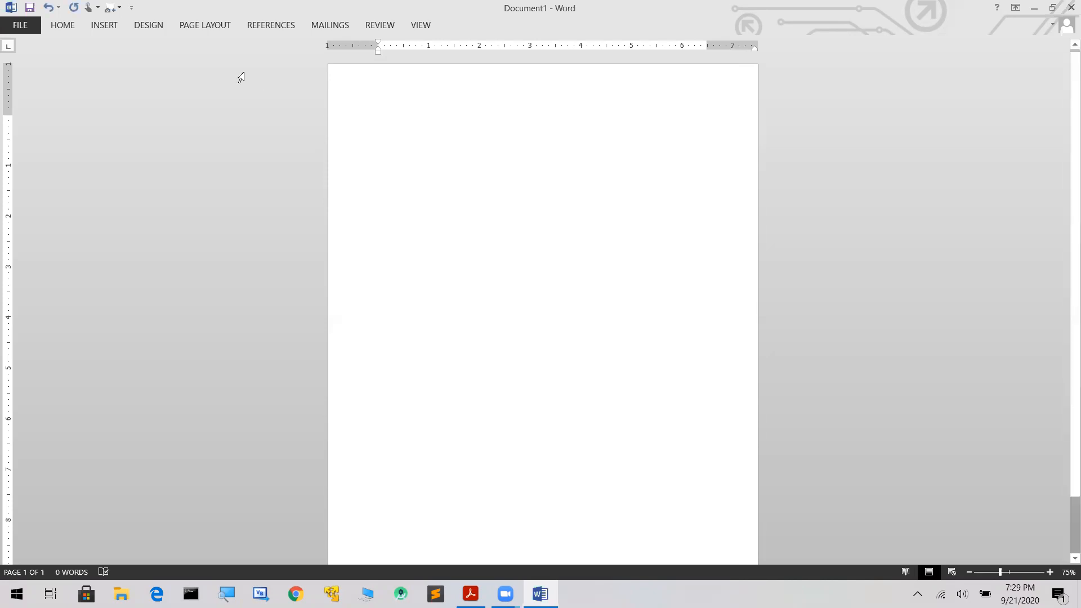
# Step: Insert a table with four columns and three rows, and resize it to about 3.6 inches wide by 2.8 inches tall
pyautogui.click(104, 25)
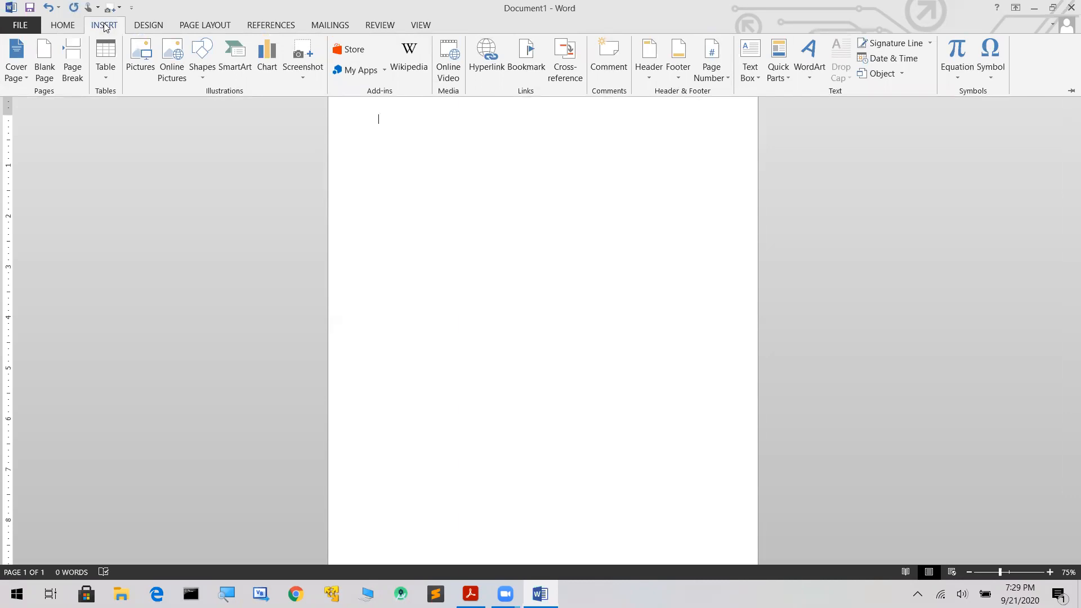
pyautogui.click(106, 77)
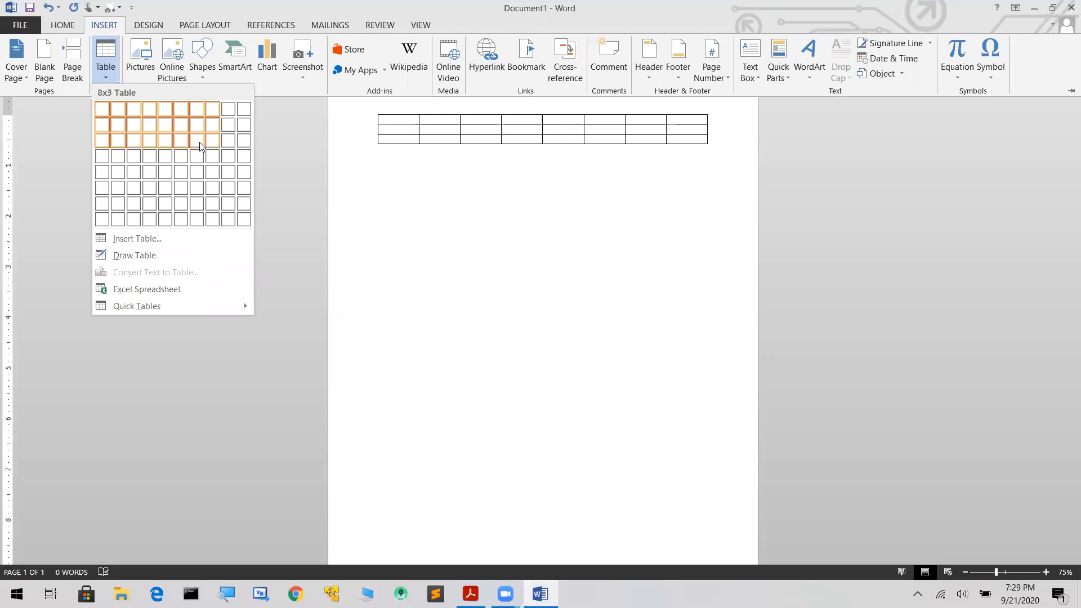
pyautogui.click(153, 146)
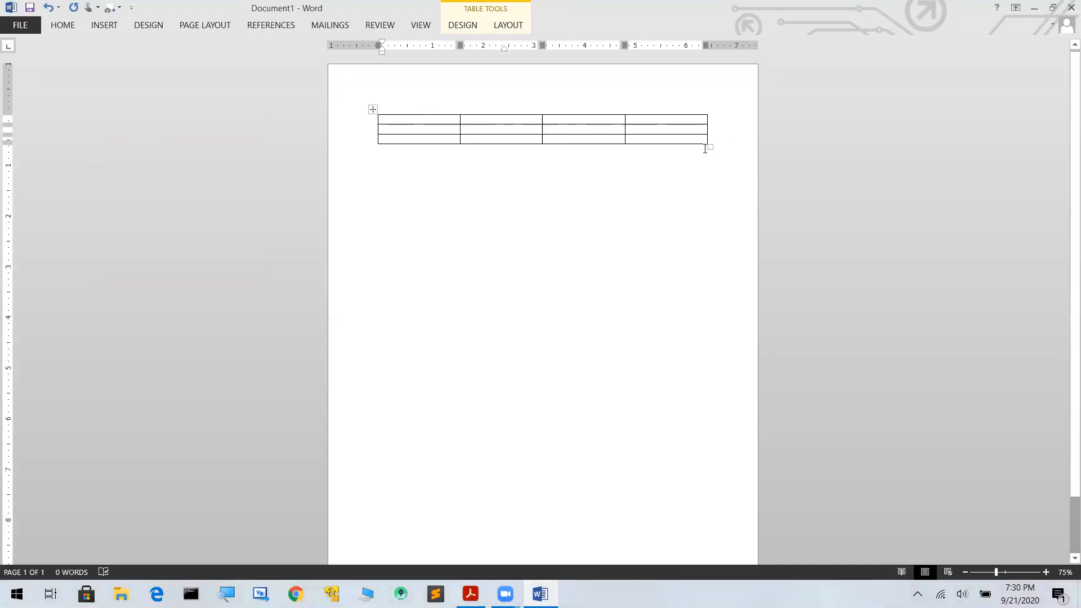
pyautogui.moveTo(708, 147); pyautogui.dragTo(561, 264)
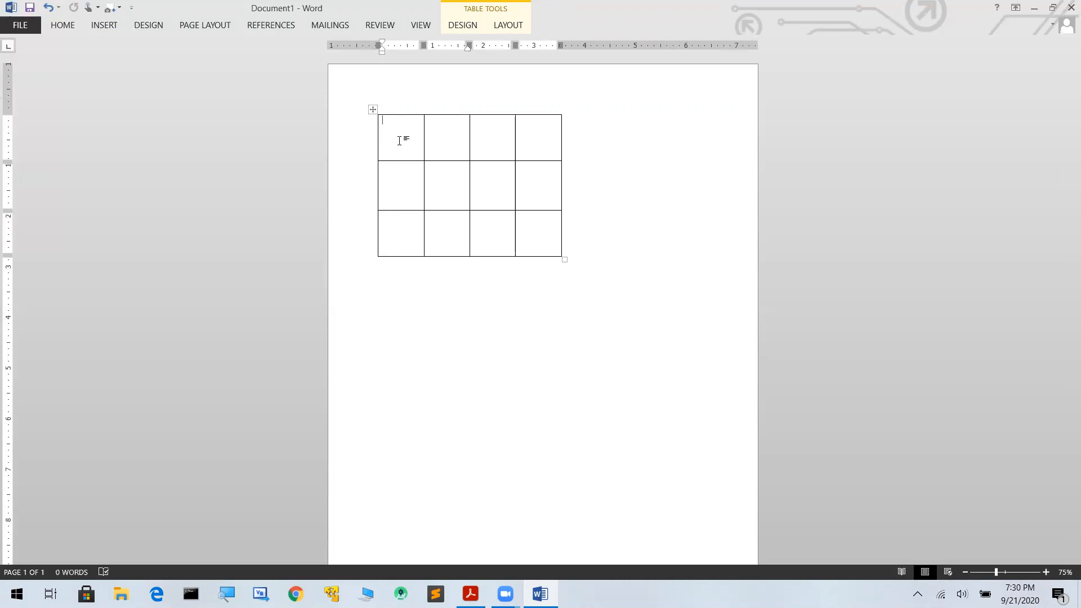
# Step: Fill the table's first row with the headings Name, Class, Section and address
pyautogui.write('Name')
pyautogui.press('Tab')
pyautogui.write('class')
pyautogui.press('Tab')
pyautogui.write('section')
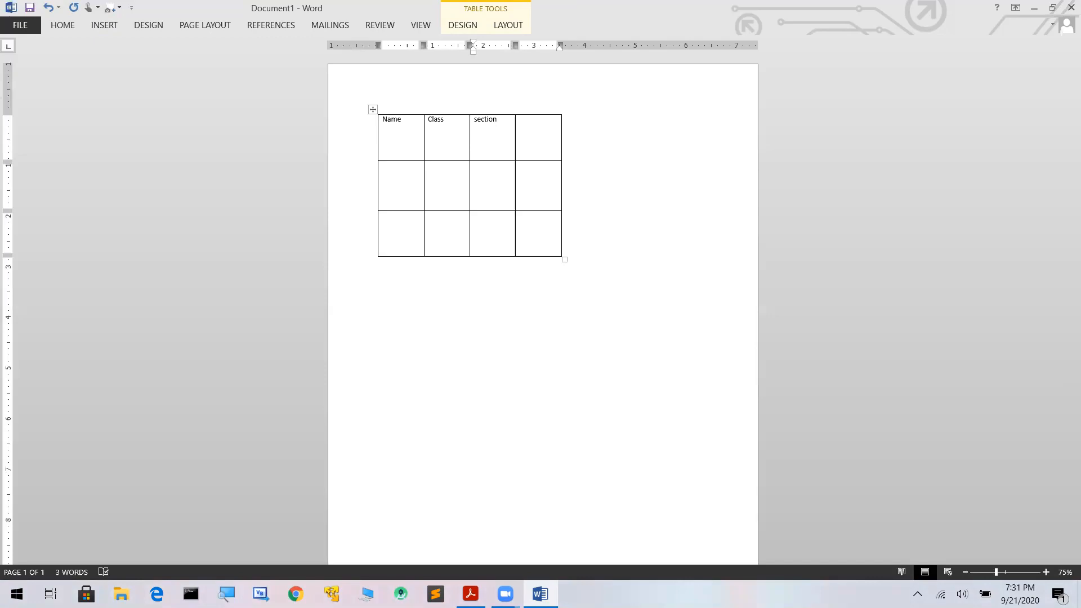
pyautogui.press('Tab')
pyautogui.write('add')
pyautogui.press('BackSpace')
pyautogui.write('ress')
# Step: Set the text of all four headings in the first row to font size 20
pyautogui.click(383, 119)
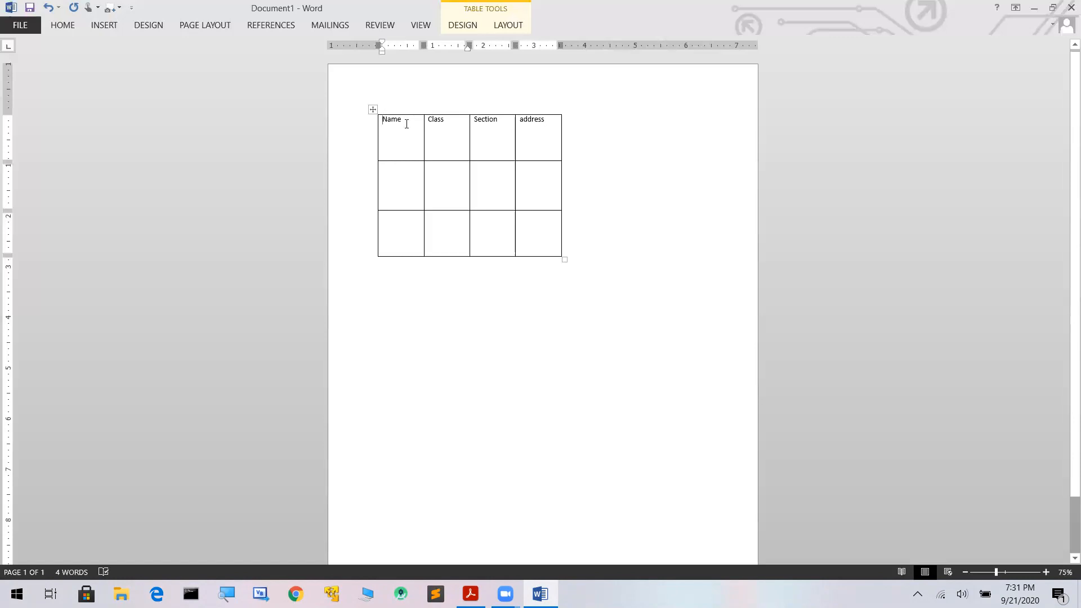
pyautogui.hotkey('shift', 'Right')
pyautogui.hotkey('shift', 'Right')
pyautogui.hotkey('shift', 'Right')
pyautogui.hotkey('shift', 'Right')
pyautogui.hotkey('shift', 'Right')
pyautogui.hotkey('shift', 'Right')
pyautogui.hotkey('shift', 'Right')
pyautogui.hotkey('shift', 'Right')
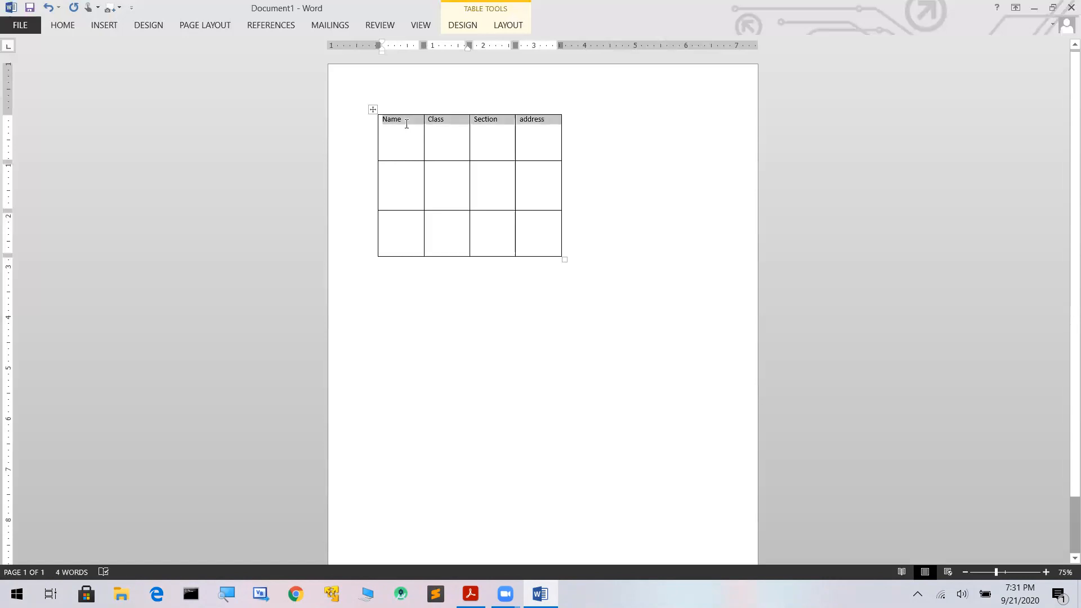
pyautogui.click(64, 25)
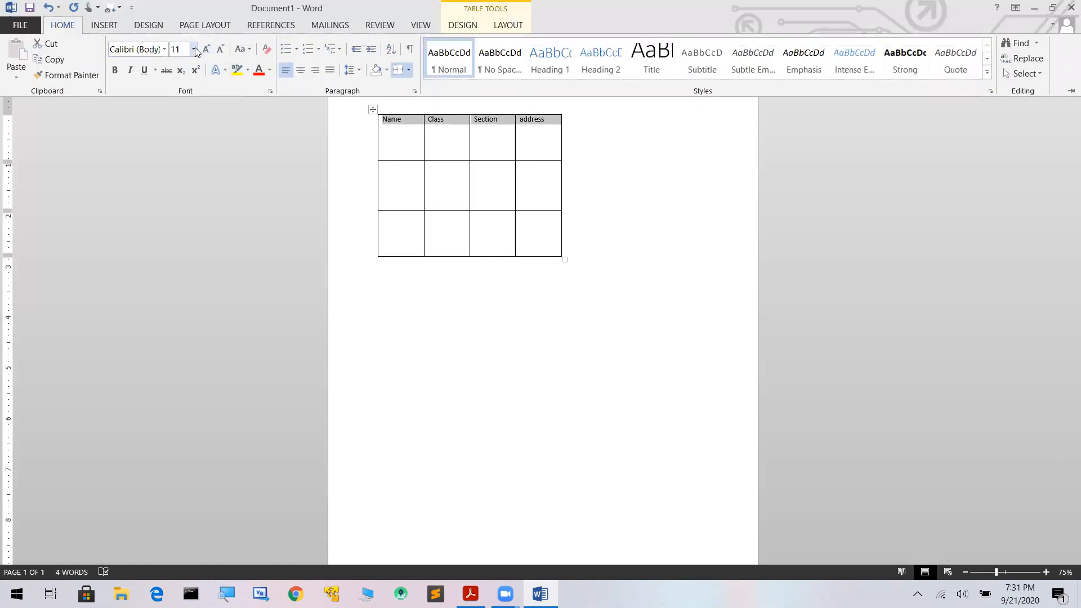
pyautogui.click(195, 49)
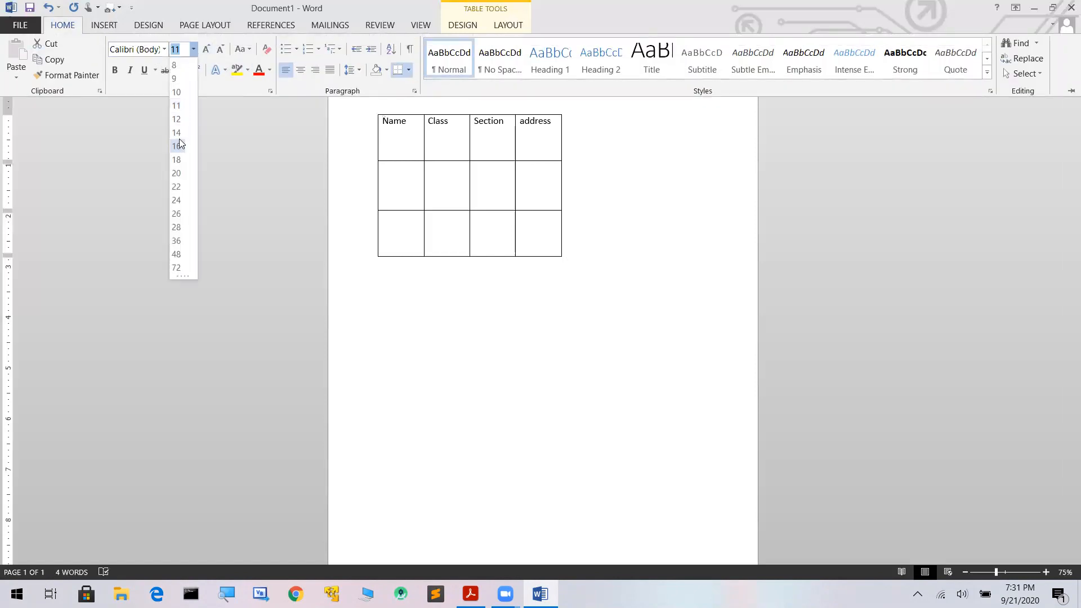
pyautogui.click(177, 172)
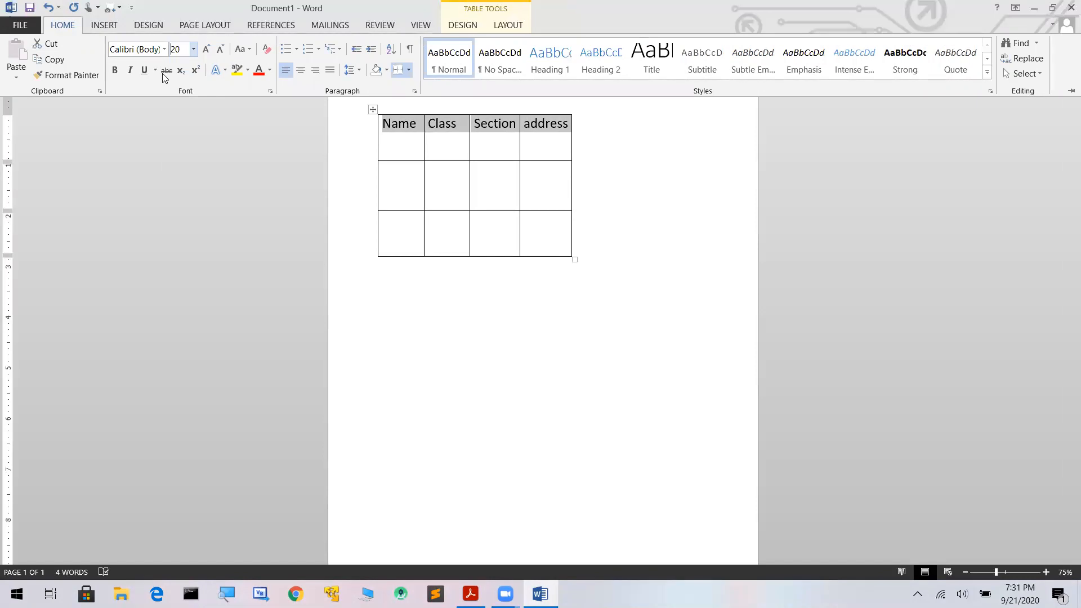
# Step: Make the four headings bold with the standard Red font color, and collapse the ribbon
pyautogui.click(115, 71)
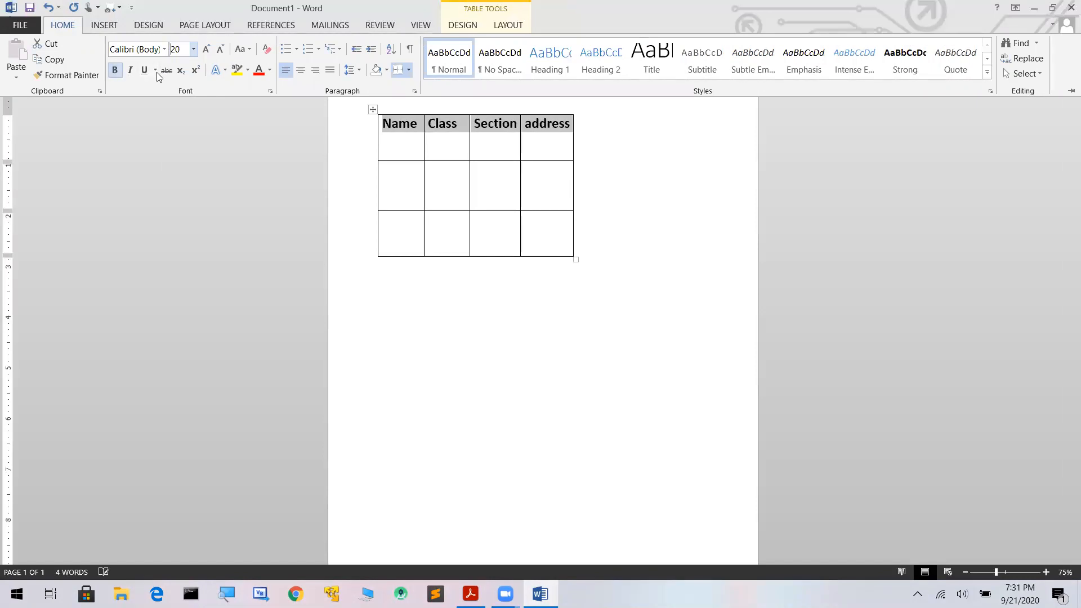
pyautogui.click(269, 75)
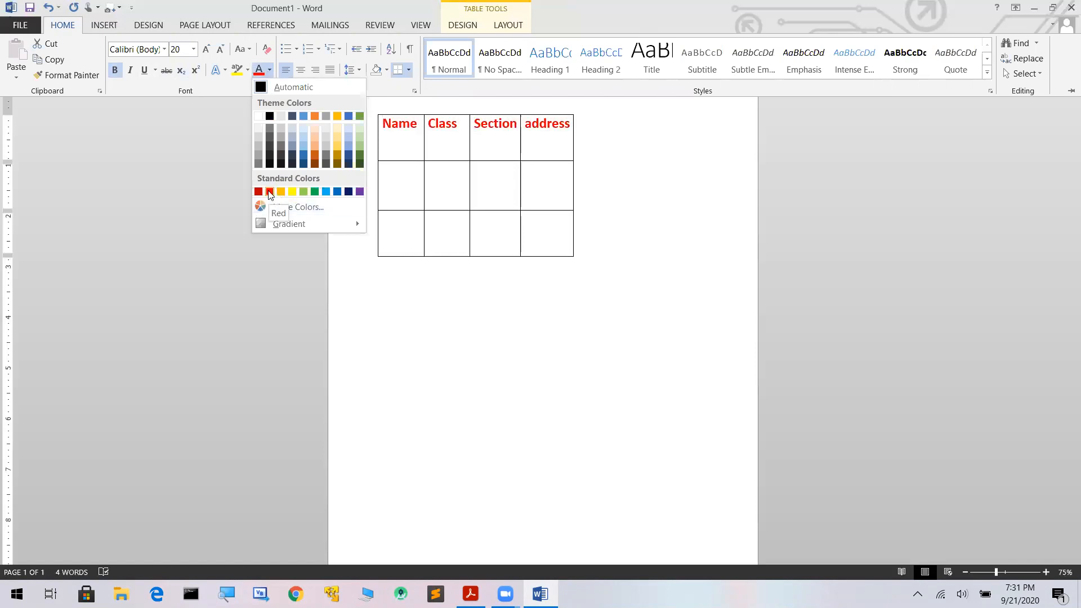
pyautogui.click(269, 192)
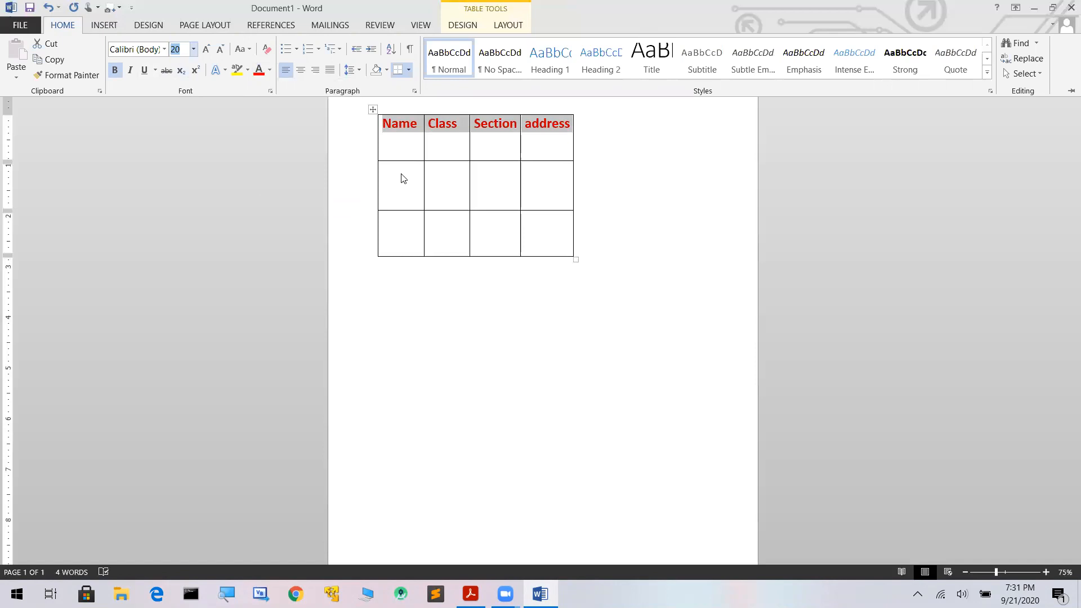
pyautogui.hotkey('ctrl', 'F1')
# Step: Fill the second row with the first student's name, class 10, section A1 and the student's address
pyautogui.click(401, 176)
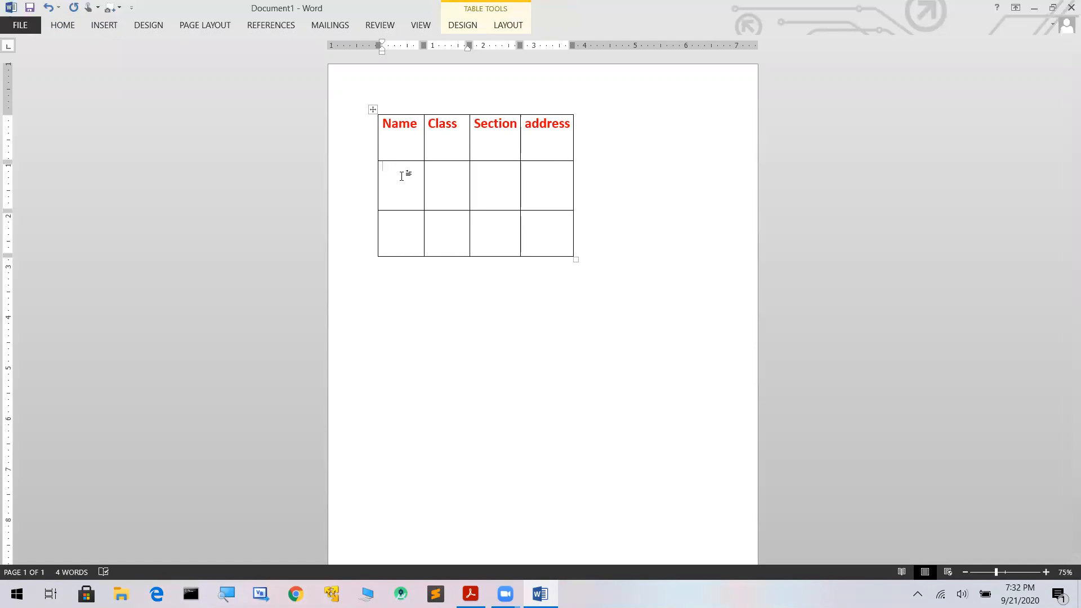
pyautogui.write('Roli')
pyautogui.press('Tab')
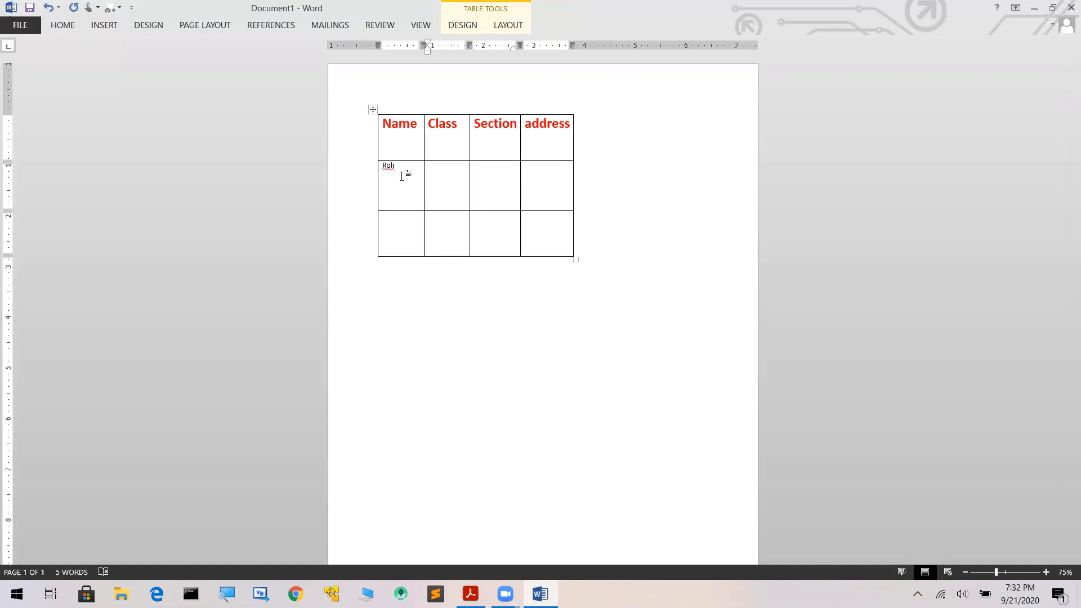
pyautogui.write('10')
pyautogui.press('Tab')
pyautogui.write('A')
pyautogui.press('Tab')
pyautogui.write('saidabad')
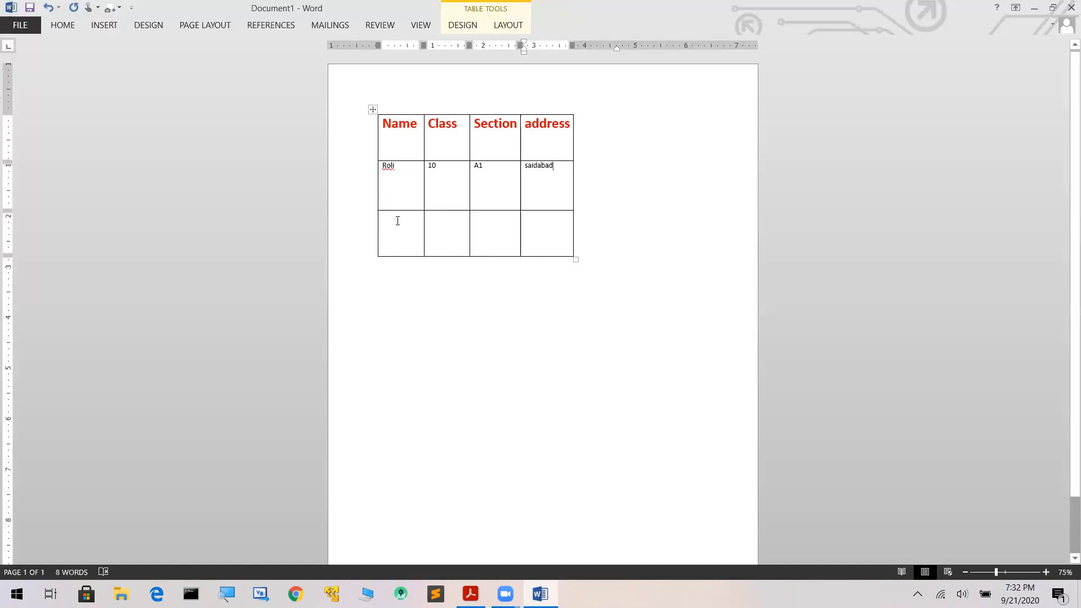
# Step: Fill the third row with the second student's name, class 6, section A2 and the student's address
pyautogui.click(397, 223)
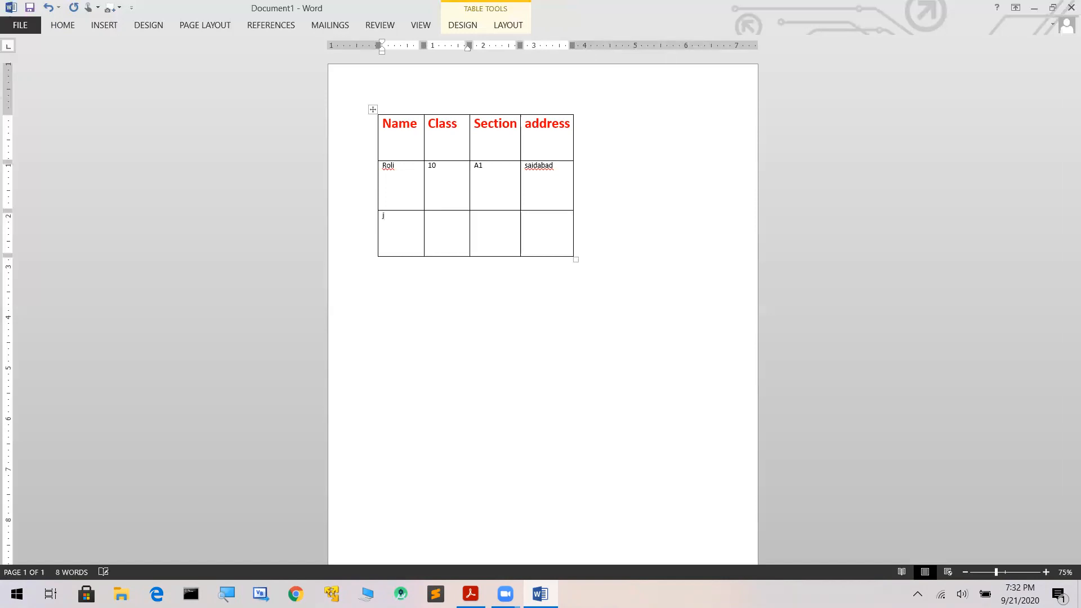
pyautogui.write('et')
pyautogui.press('Tab')
pyautogui.press('Tab')
pyautogui.write('A2')
pyautogui.press('Tab')
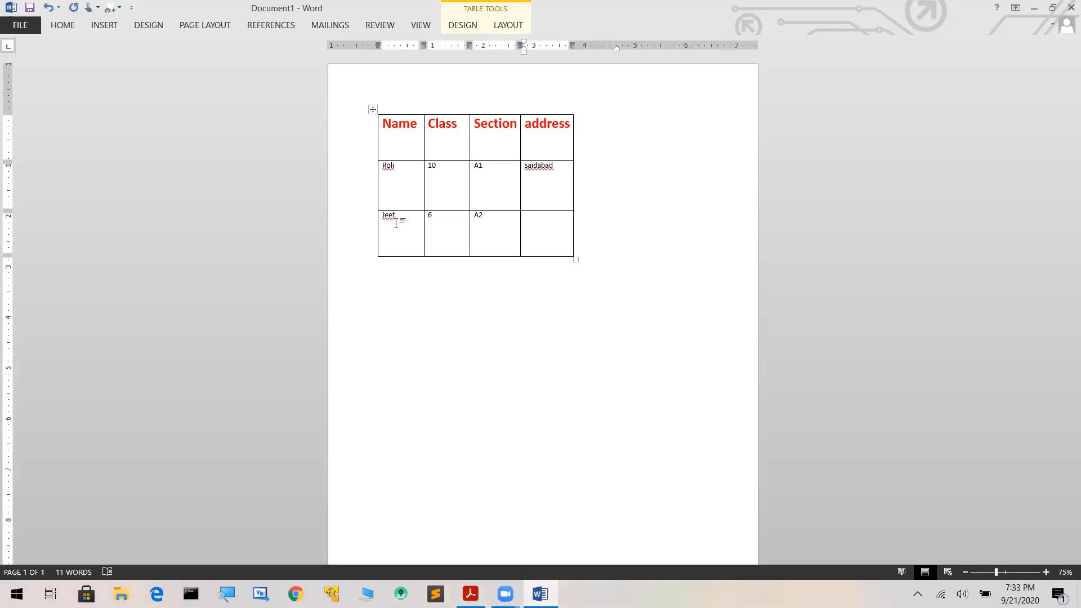
pyautogui.write('Handia')
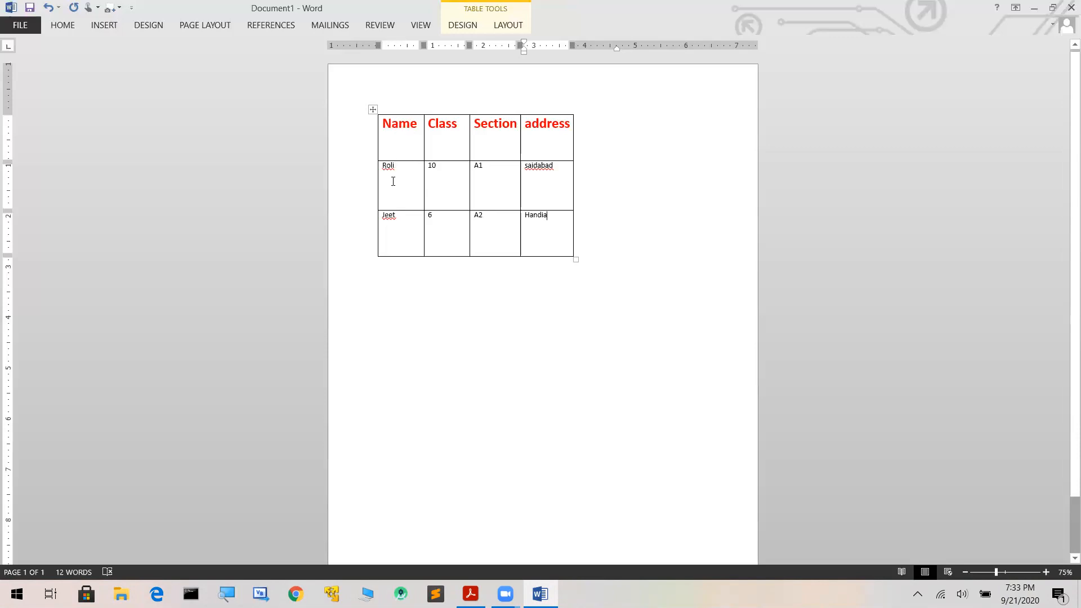
# Step: Select the whole Name cell in the second row and clear the selection
pyautogui.click(392, 181)
pyautogui.write('i')
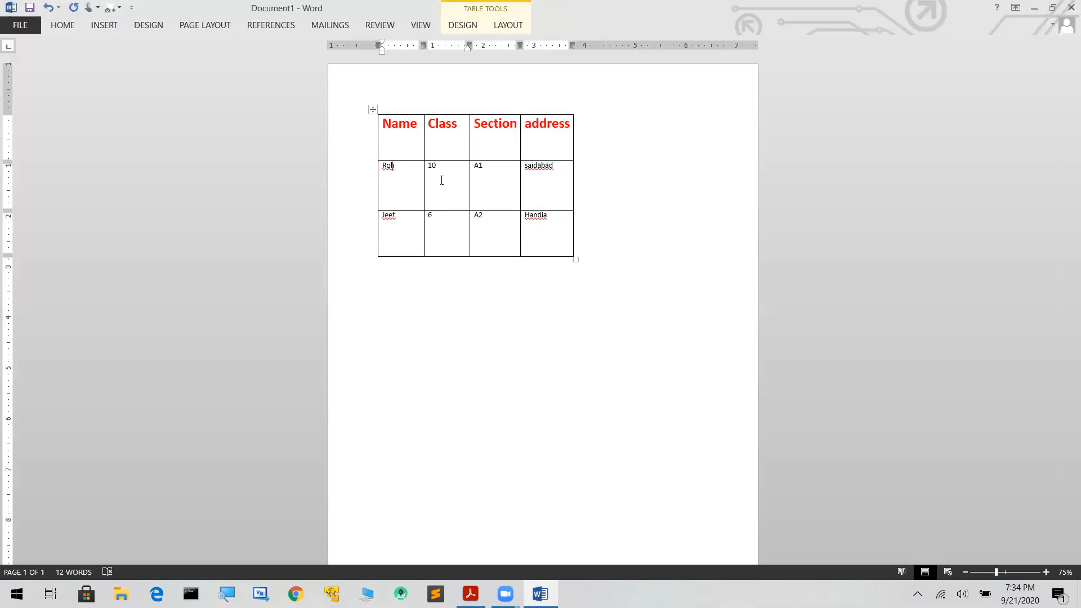
pyautogui.click(378, 166)
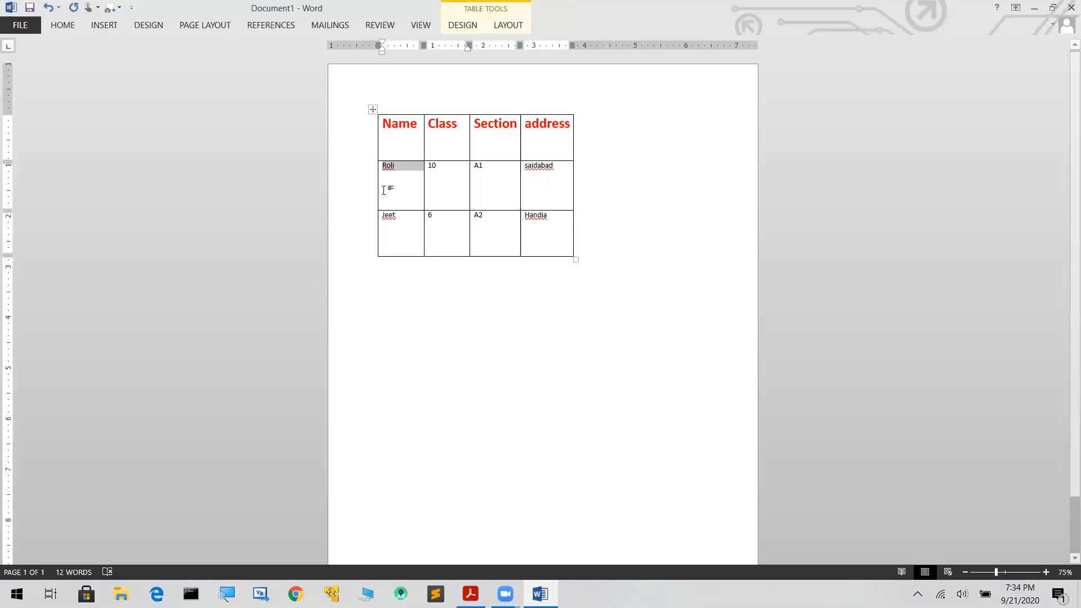
pyautogui.click(369, 312)
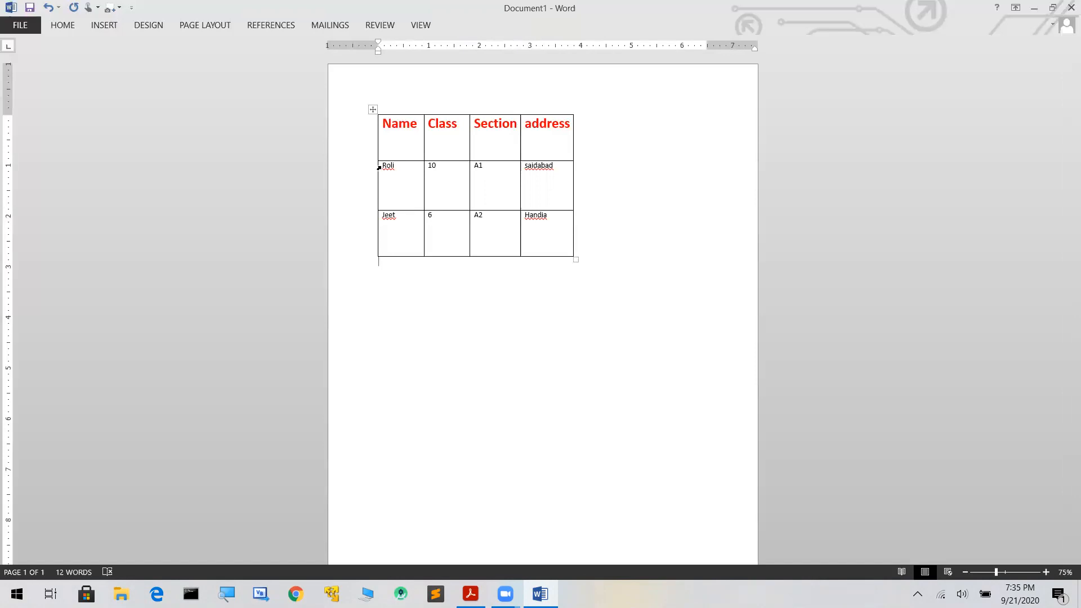
# Step: Set the student's name in the second row to font size 18 and collapse the ribbon
pyautogui.click(379, 167)
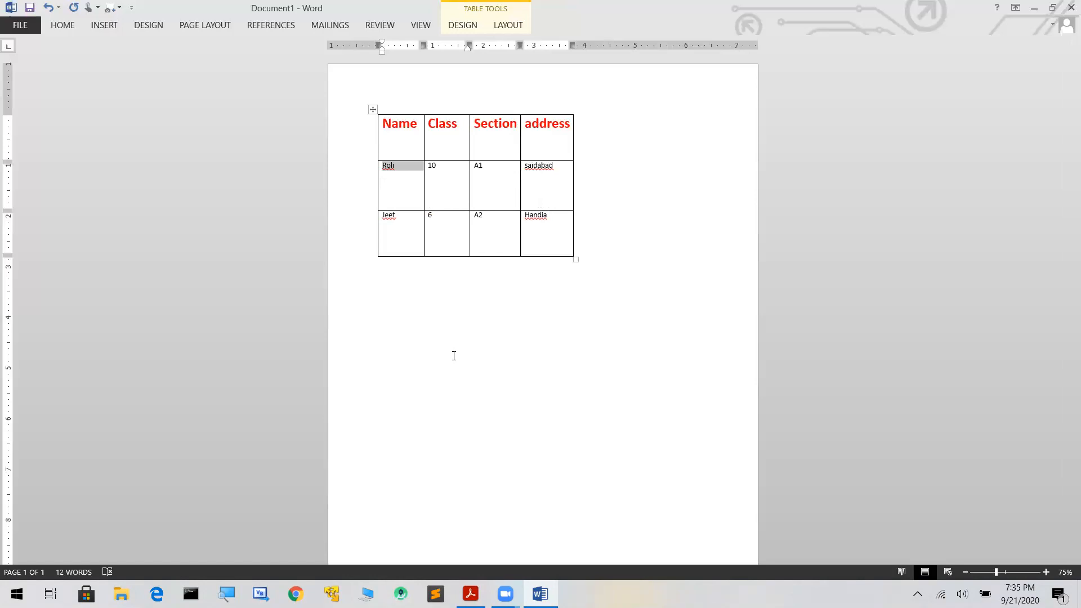
pyautogui.click(63, 25)
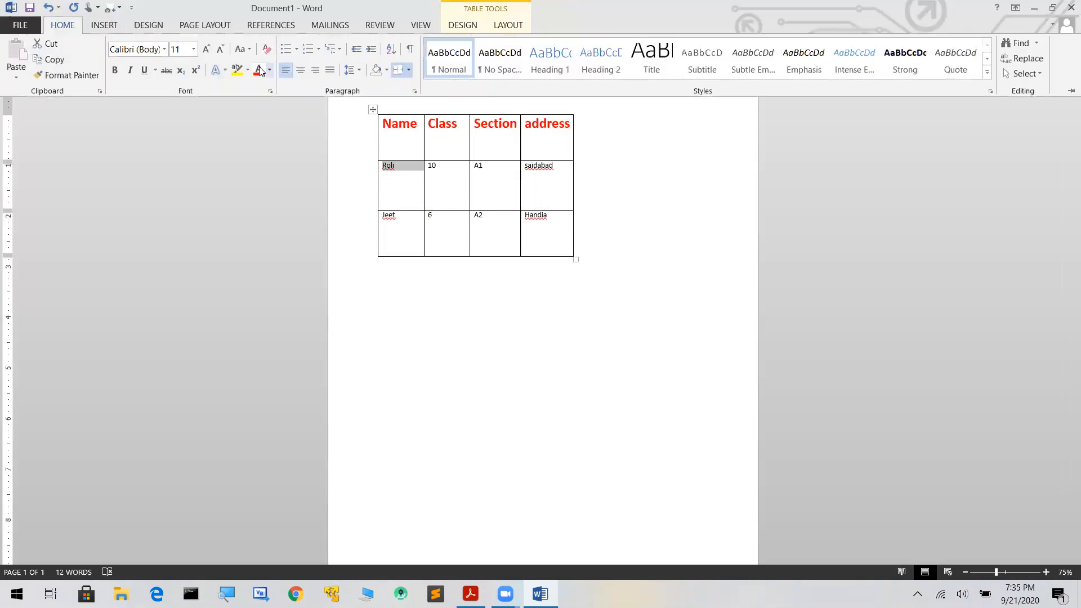
pyautogui.click(194, 49)
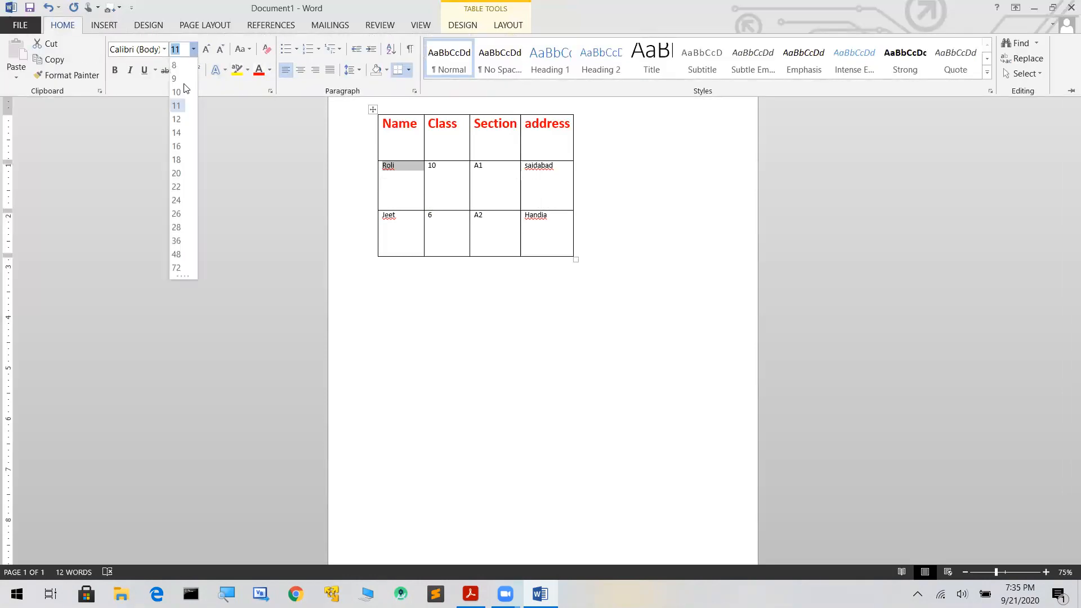
pyautogui.click(177, 160)
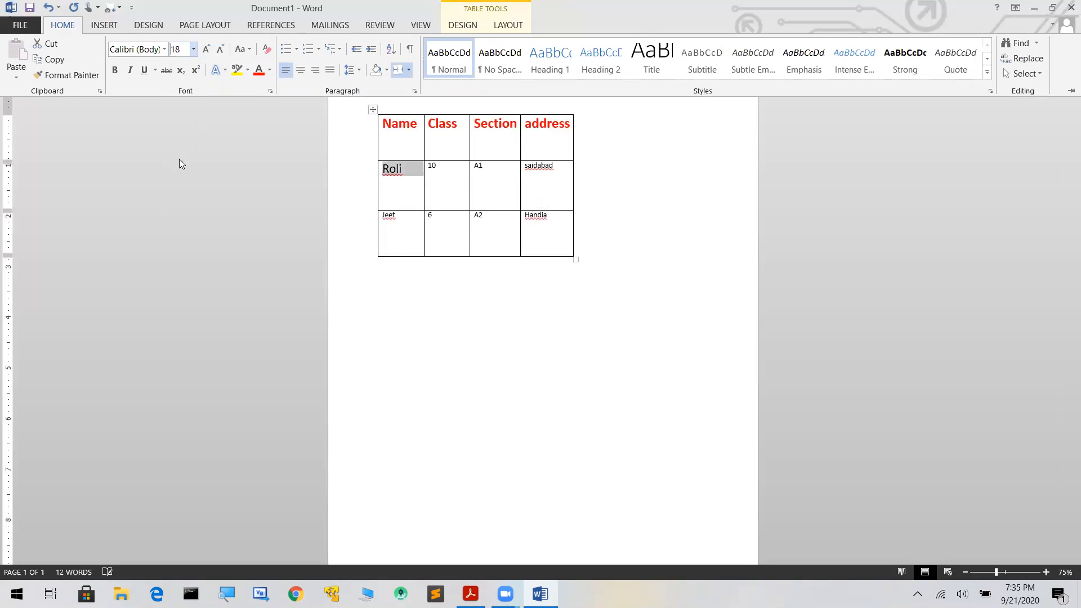
pyautogui.hotkey('ctrl', 'F1')
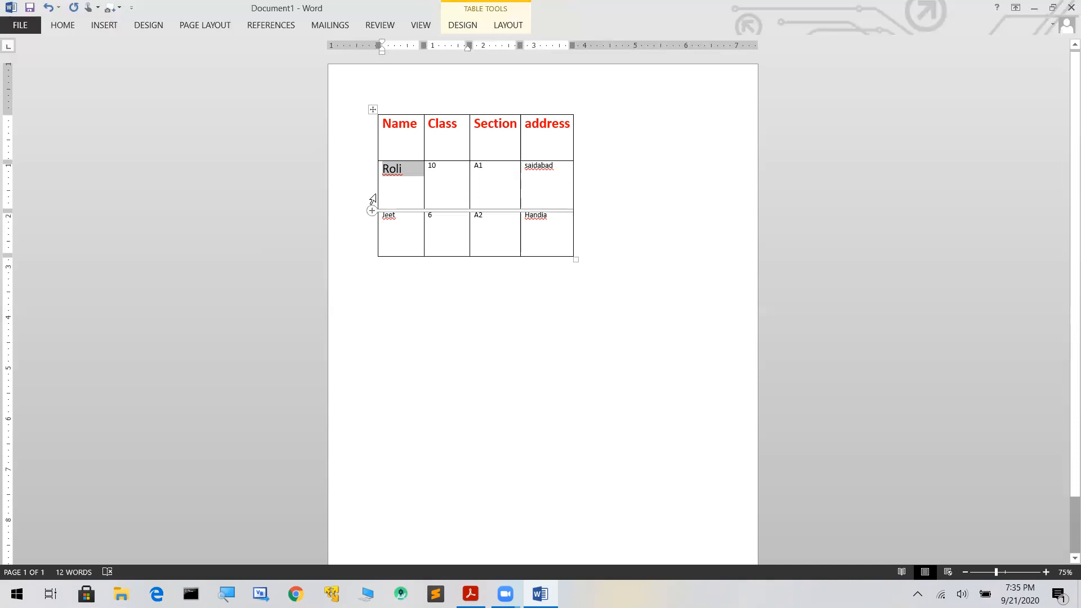
# Step: Select the Name and Class cells of both student rows as one block and clear the selection
pyautogui.click(397, 189)
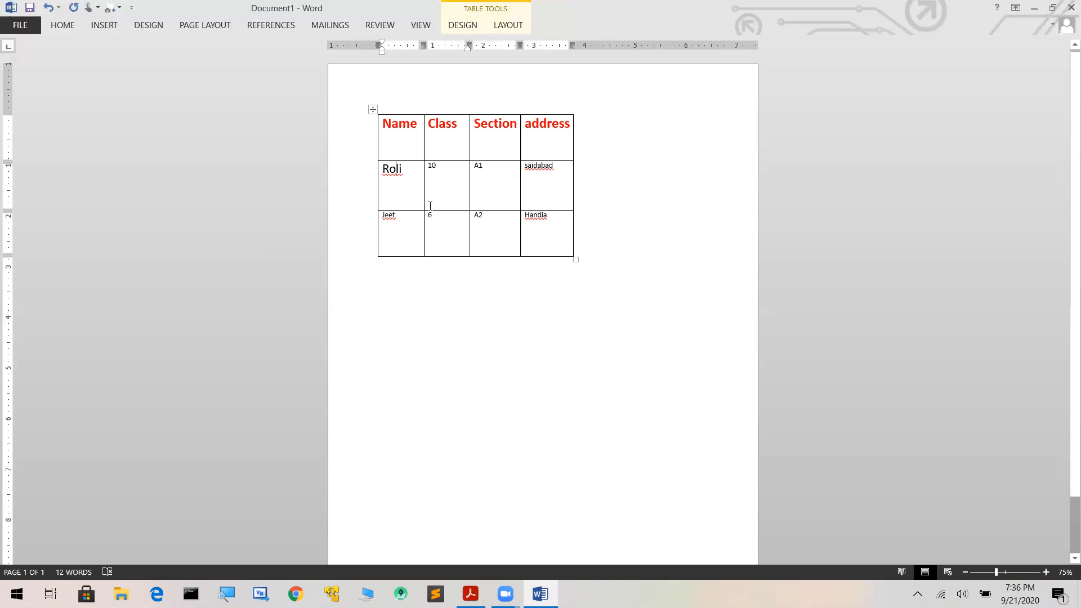
pyautogui.click(410, 171)
pyautogui.press('Return')
pyautogui.moveTo(405, 176)
pyautogui.mouseDown()
pyautogui.moveTo(408, 224)
pyautogui.moveTo(436, 225)
pyautogui.mouseUp()
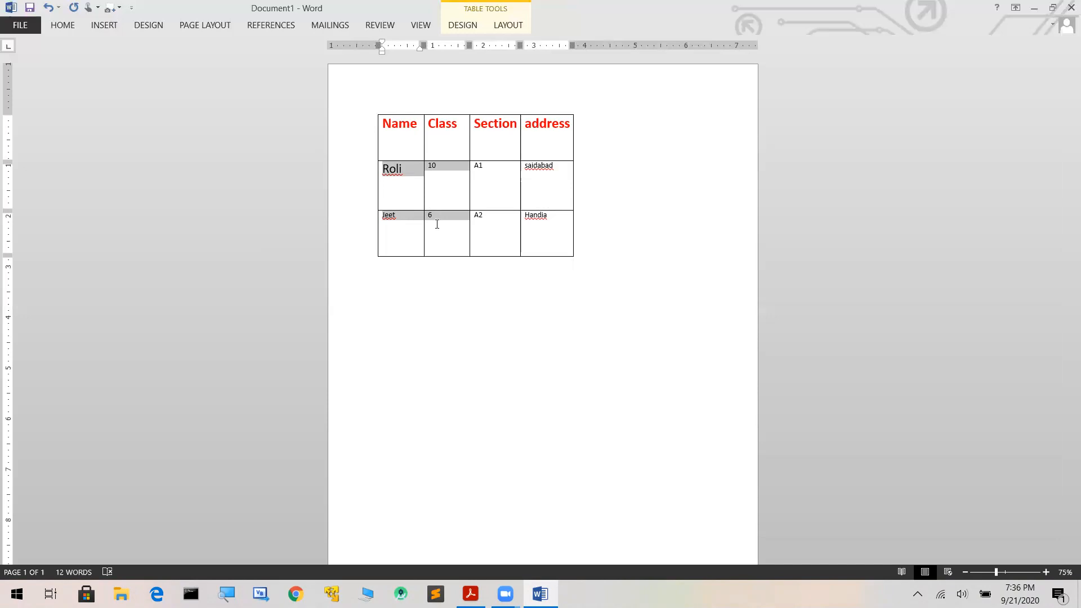
pyautogui.rightClick(436, 224)
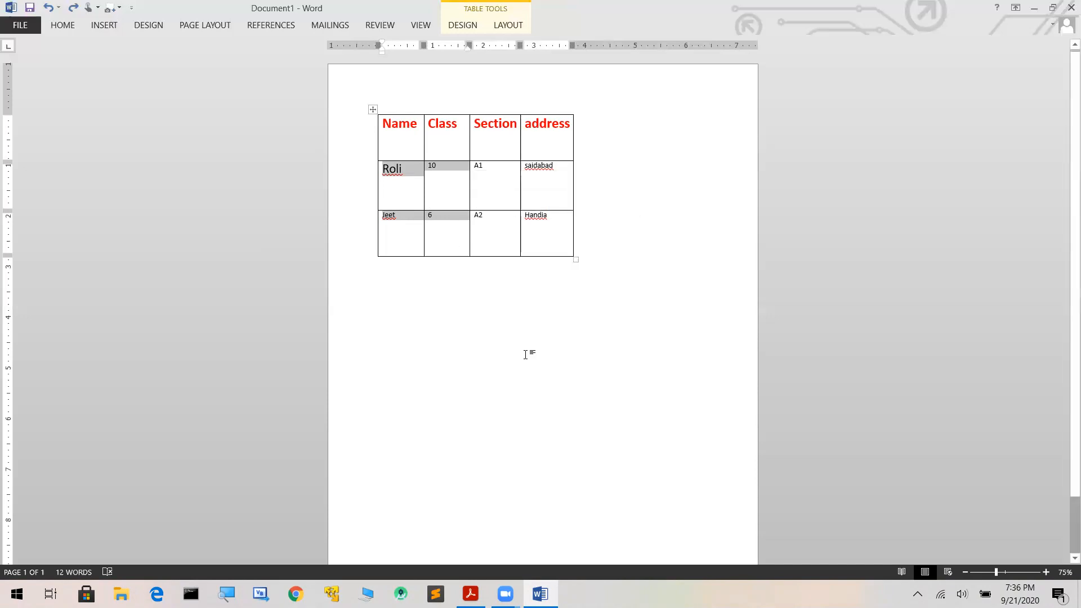
pyautogui.click(456, 339)
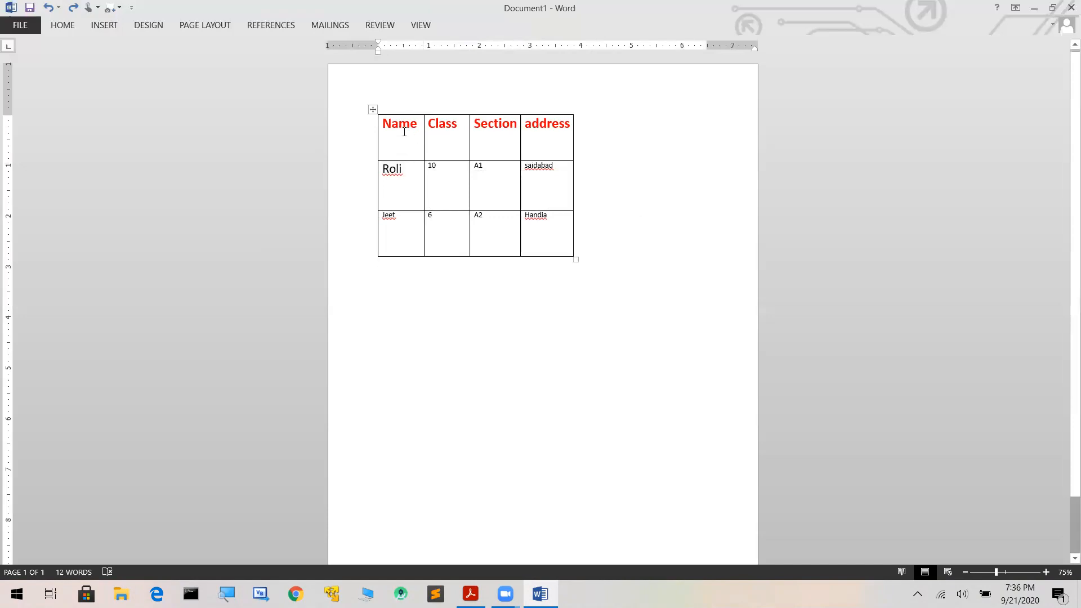
# Step: Reselect the Name and Class cells of both student rows, extend the selection down past the table, and deselect everything
pyautogui.click(412, 172)
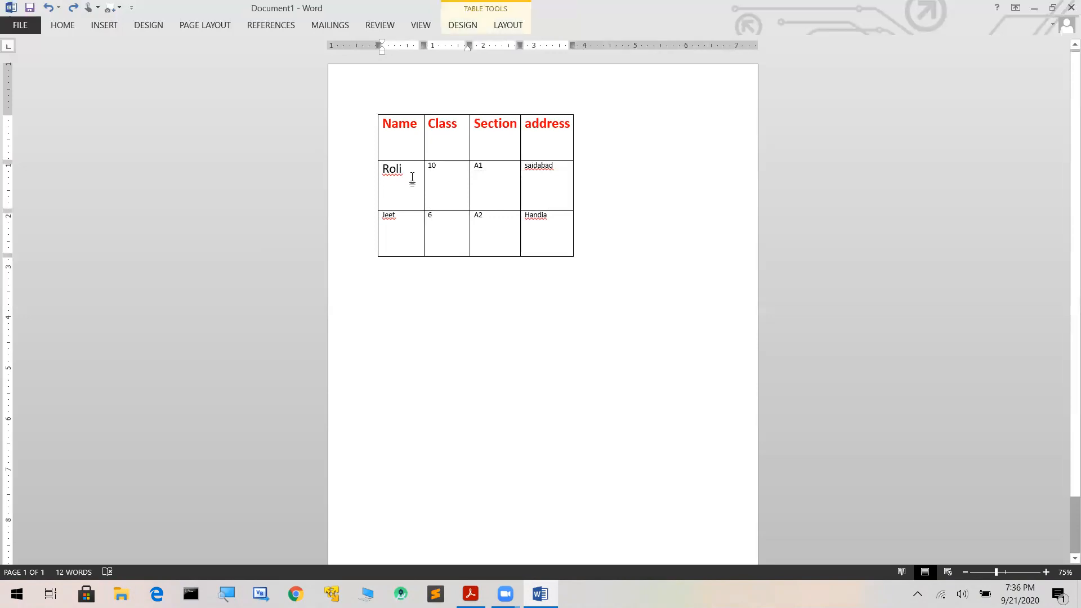
pyautogui.moveTo(413, 176); pyautogui.dragTo(447, 224)
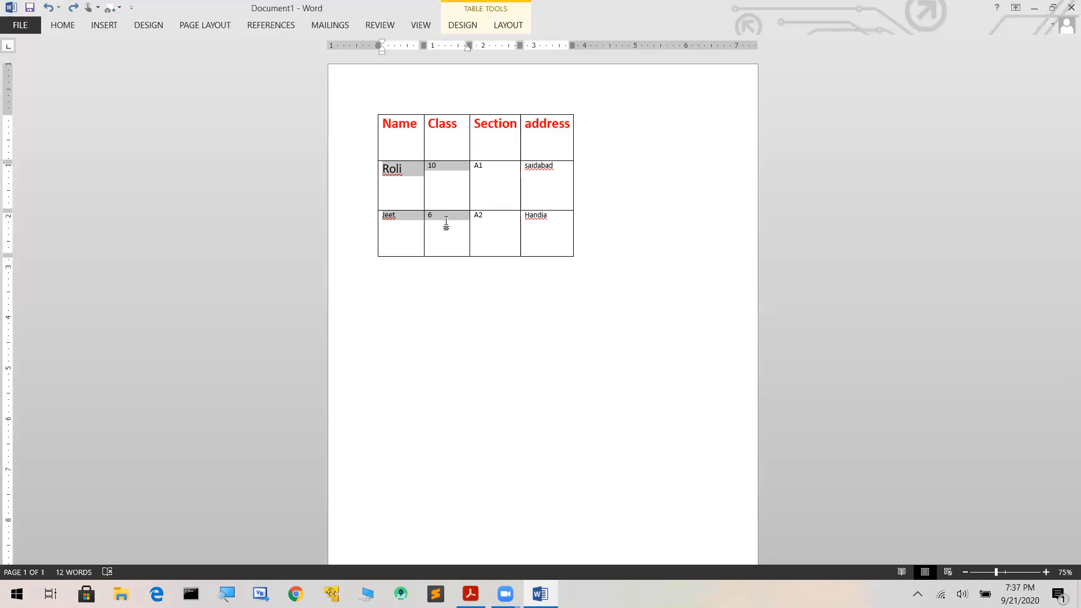
pyautogui.moveTo(446, 224); pyautogui.dragTo(454, 290)
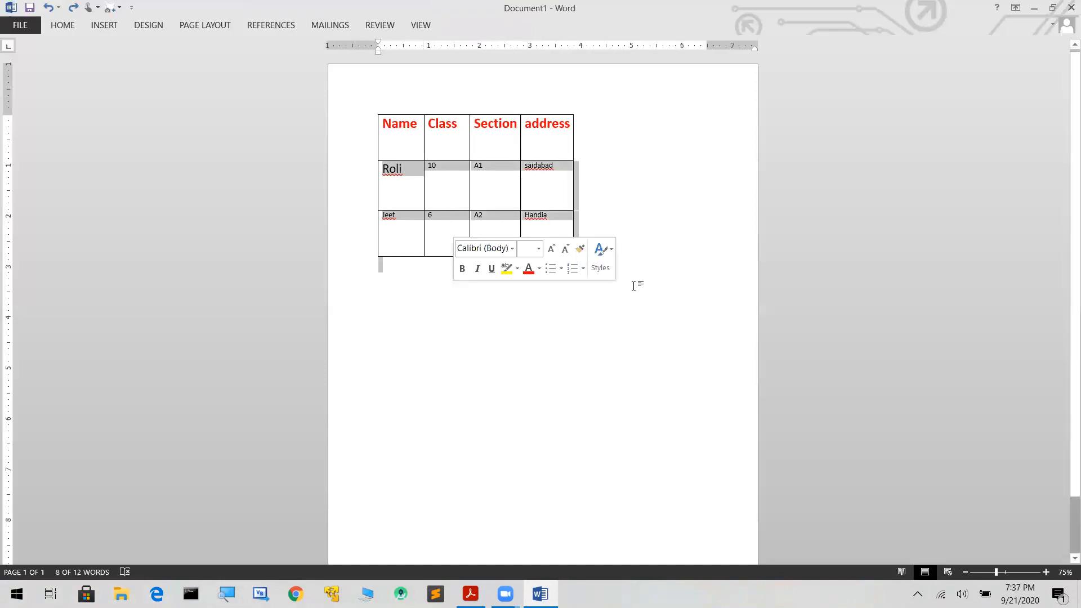
pyautogui.click(721, 179)
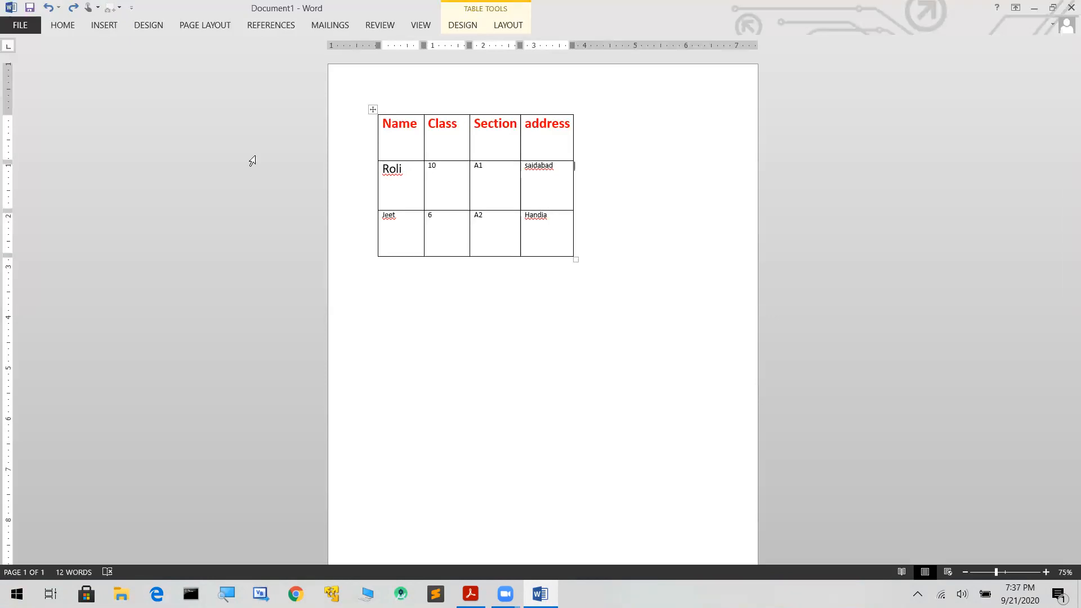
# Step: Select the entire second table row, set its text to font size 18, and collapse the ribbon
pyautogui.moveTo(362, 148)
pyautogui.click(356, 179)
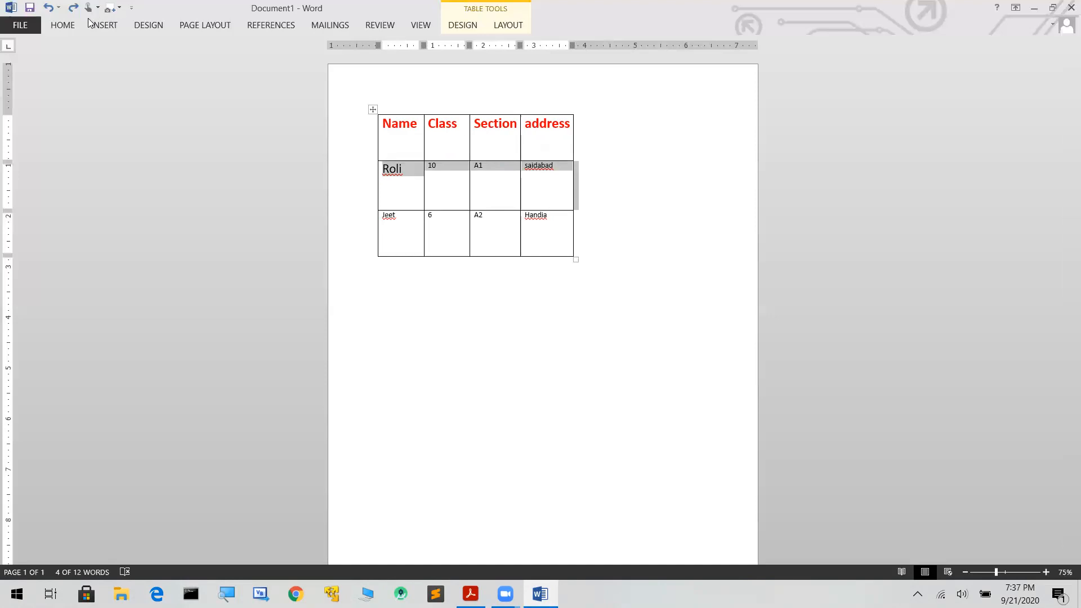
pyautogui.click(62, 25)
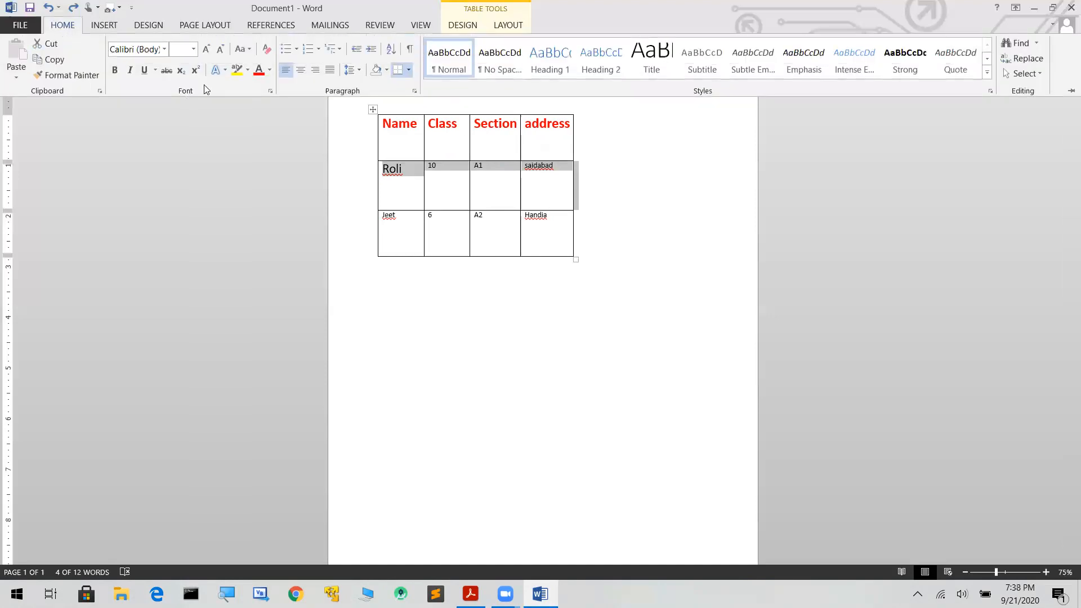
pyautogui.click(193, 51)
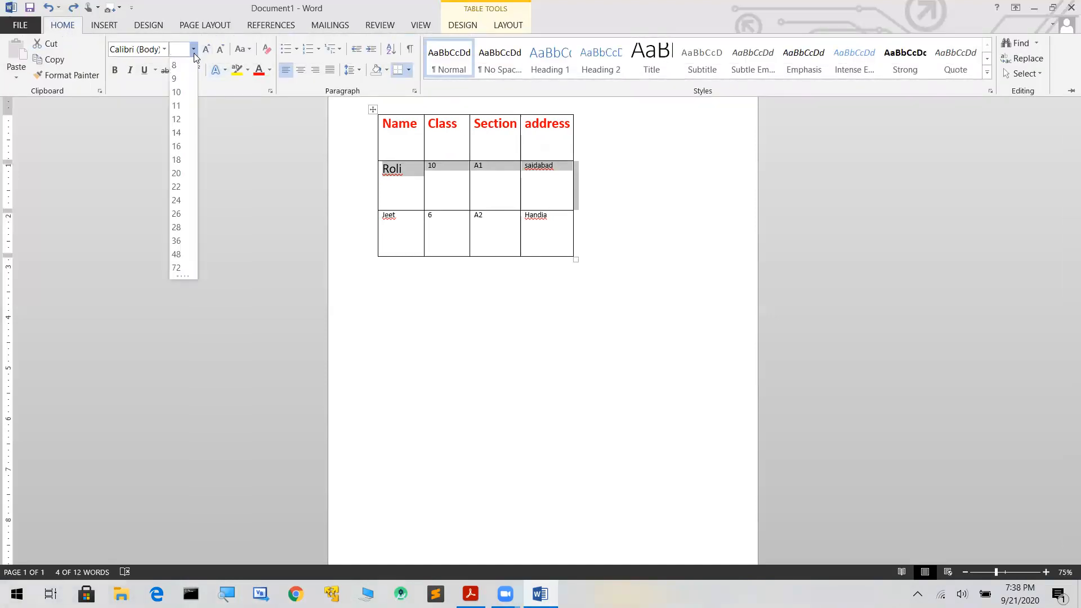
pyautogui.click(179, 161)
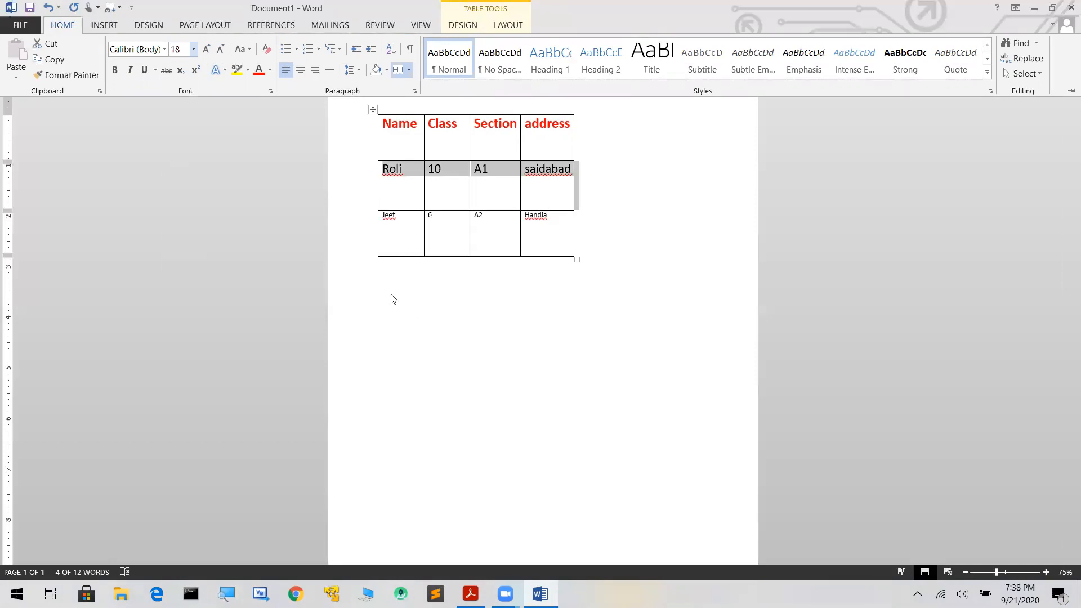
pyautogui.hotkey('ctrl', 'F1')
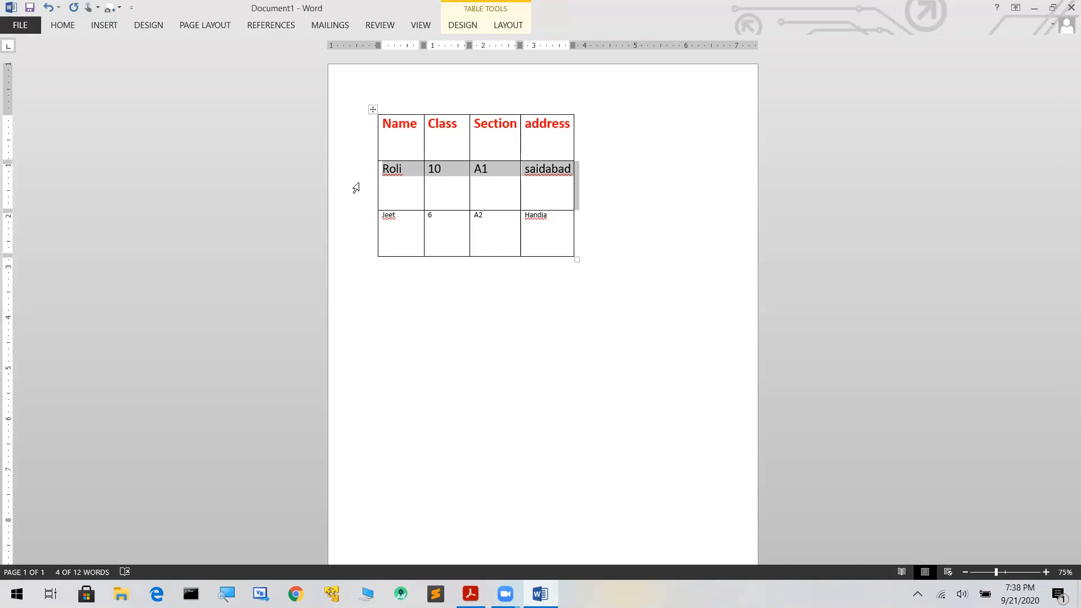
# Step: Select the entire last student row, clear the selection, and select the whole Name column
pyautogui.rightClick(356, 236)
pyautogui.write('Jeet\t6\tA2\tHandia')
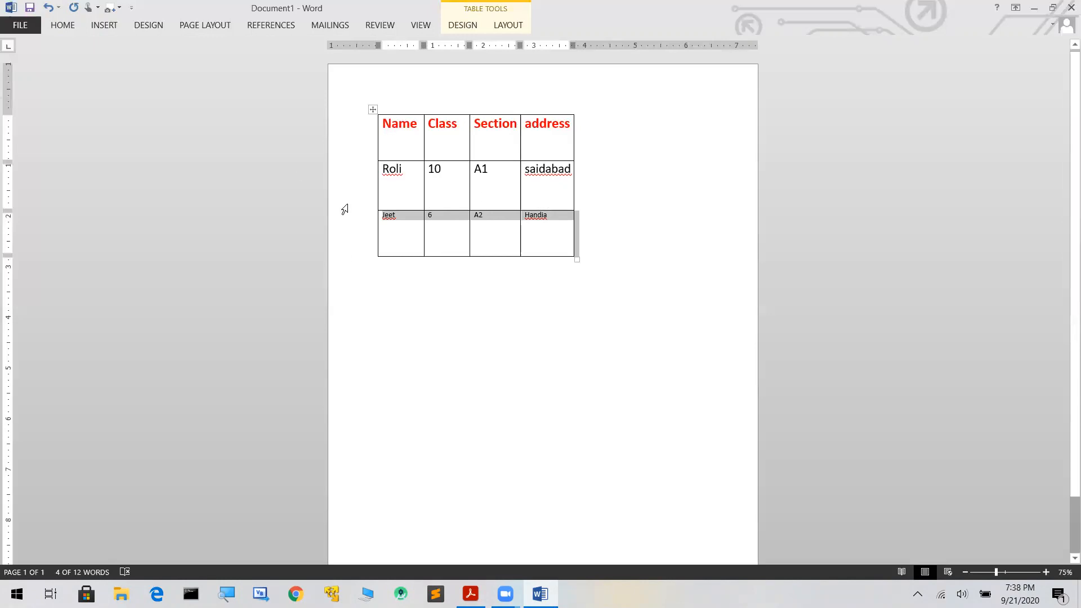
pyautogui.click(391, 316)
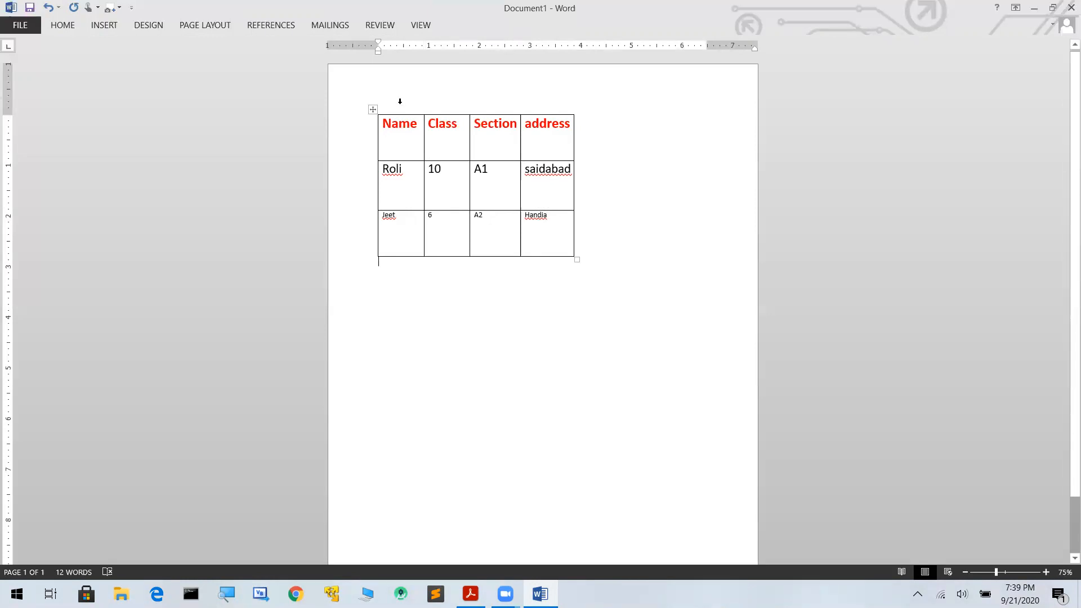
pyautogui.click(400, 102)
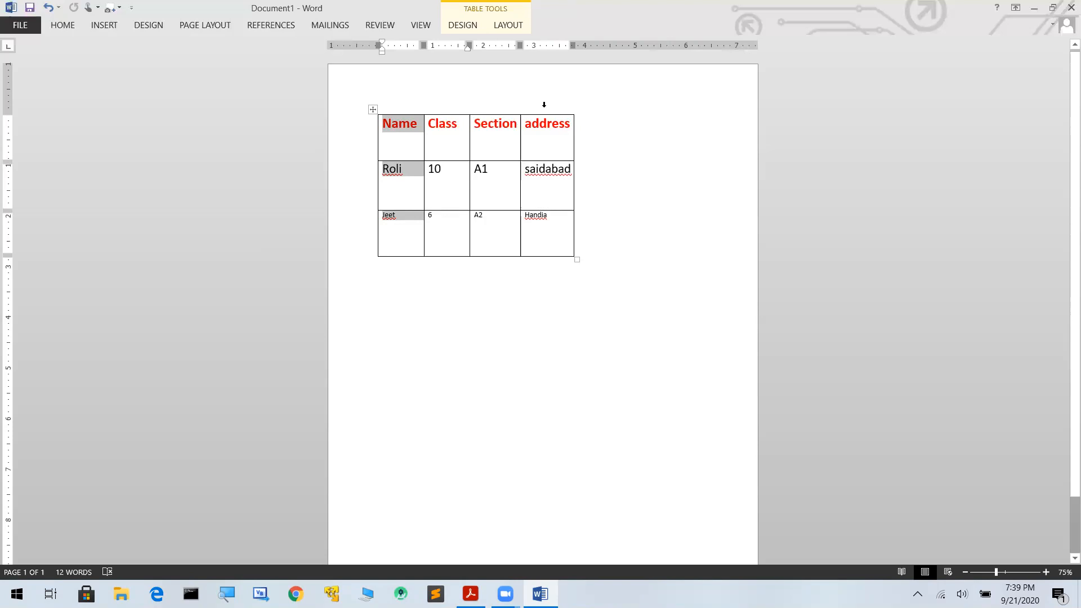
# Step: Set the whole address column to font size 18 with a blue theme font colour, collapse the ribbon and deselect it
pyautogui.click(544, 104)
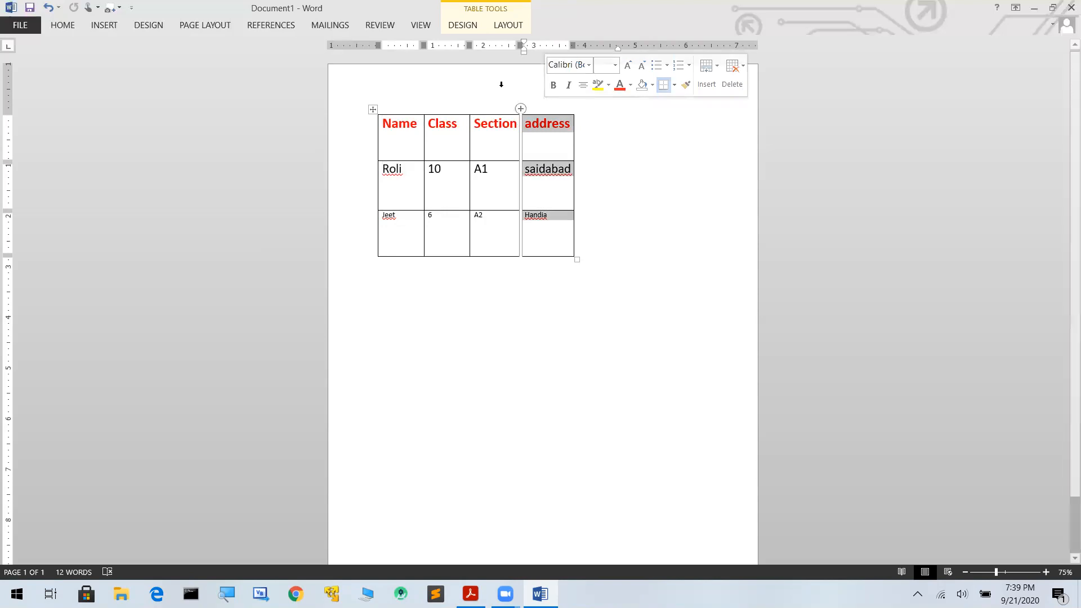
pyautogui.click(60, 27)
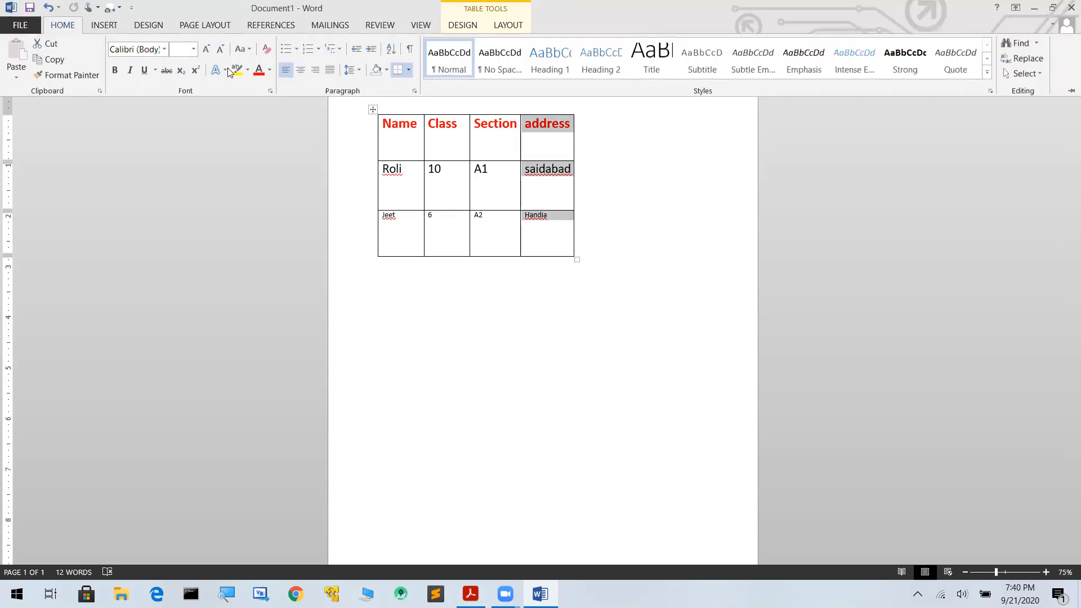
pyautogui.click(192, 51)
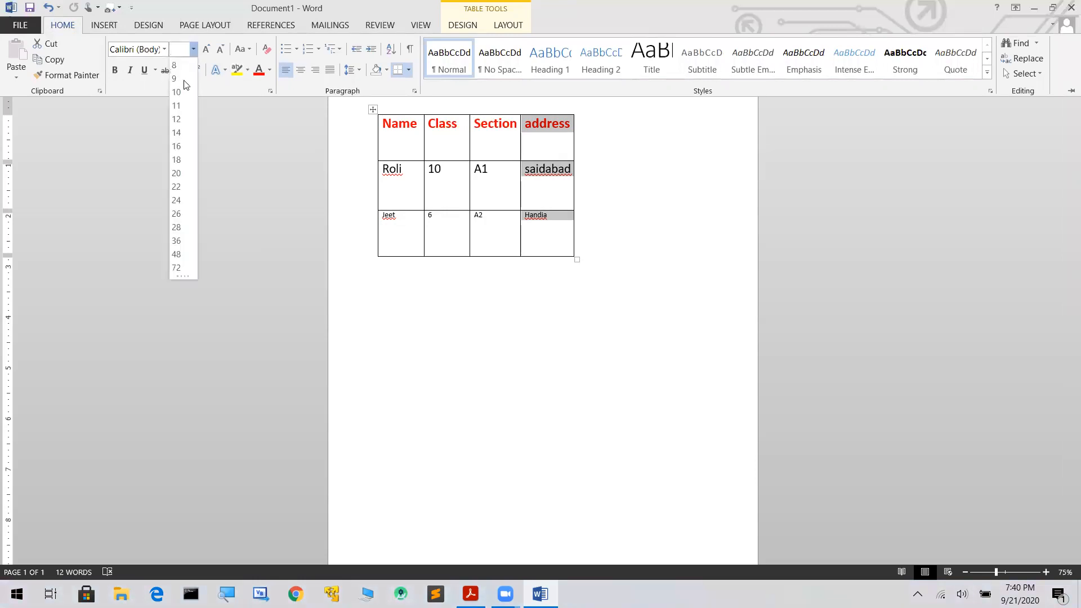
pyautogui.click(179, 160)
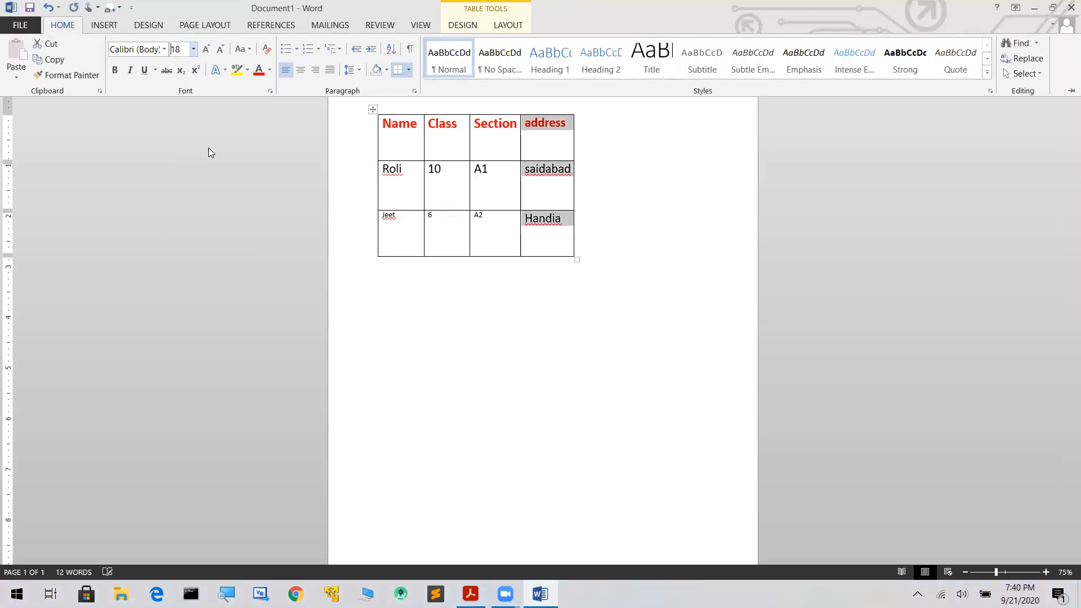
pyautogui.click(270, 71)
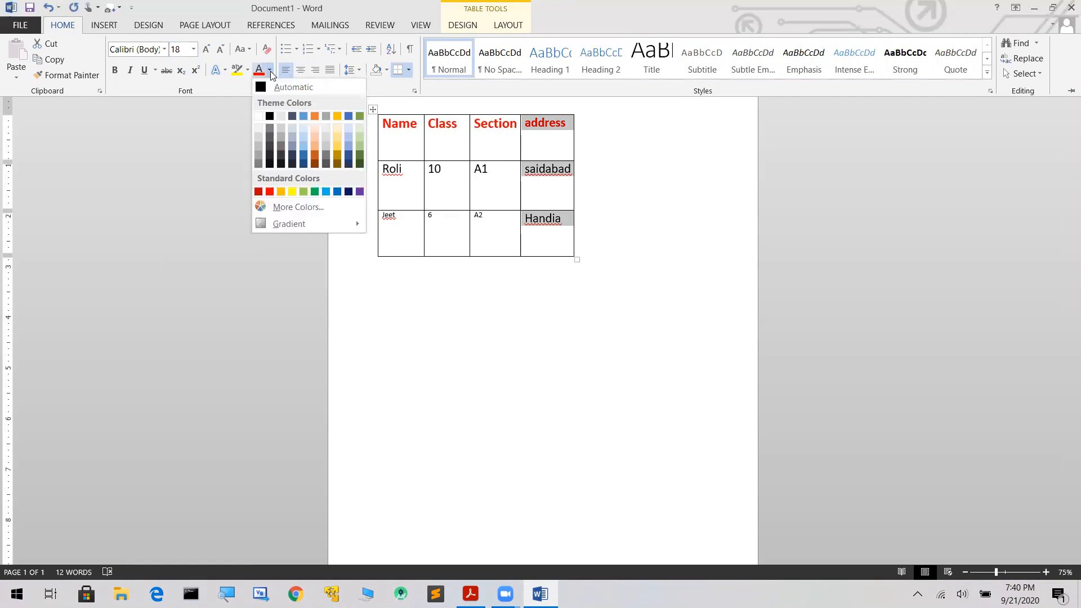
pyautogui.click(302, 116)
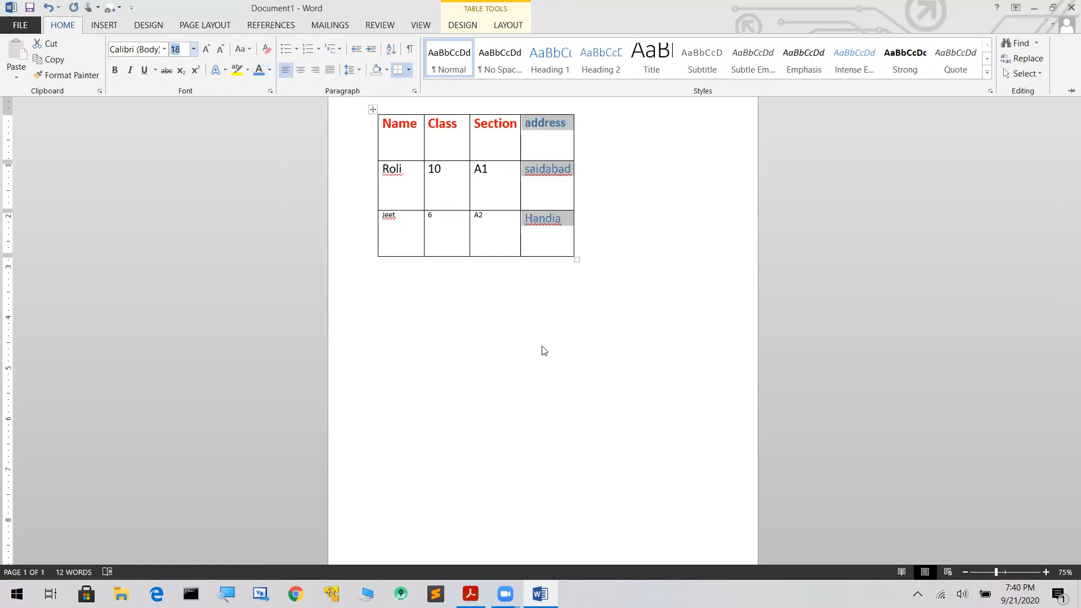
pyautogui.hotkey('ctrl', 'F1')
pyautogui.click(698, 223)
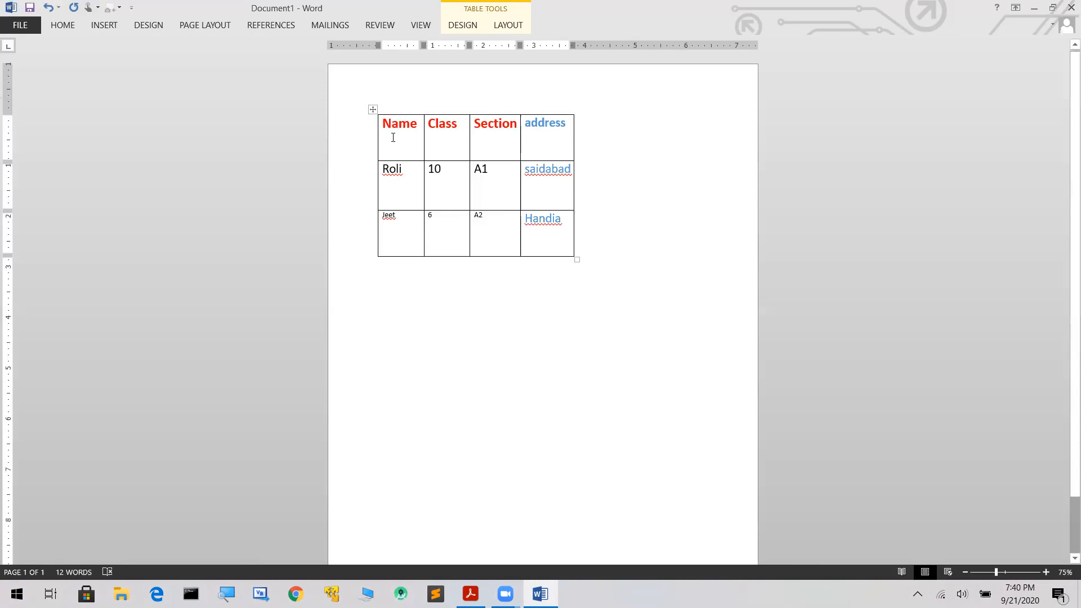
# Step: Select the whole table by sweeping across its cells, deselect it, reselect it with its move handle, and clear the selection
pyautogui.moveTo(391, 119); pyautogui.dragTo(551, 312)
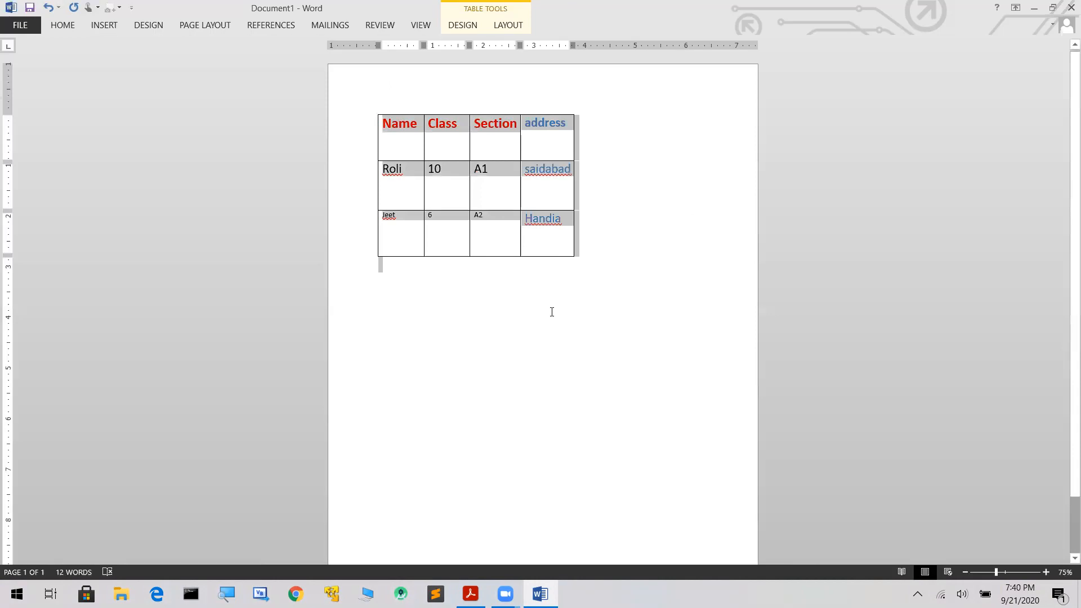
pyautogui.click(483, 369)
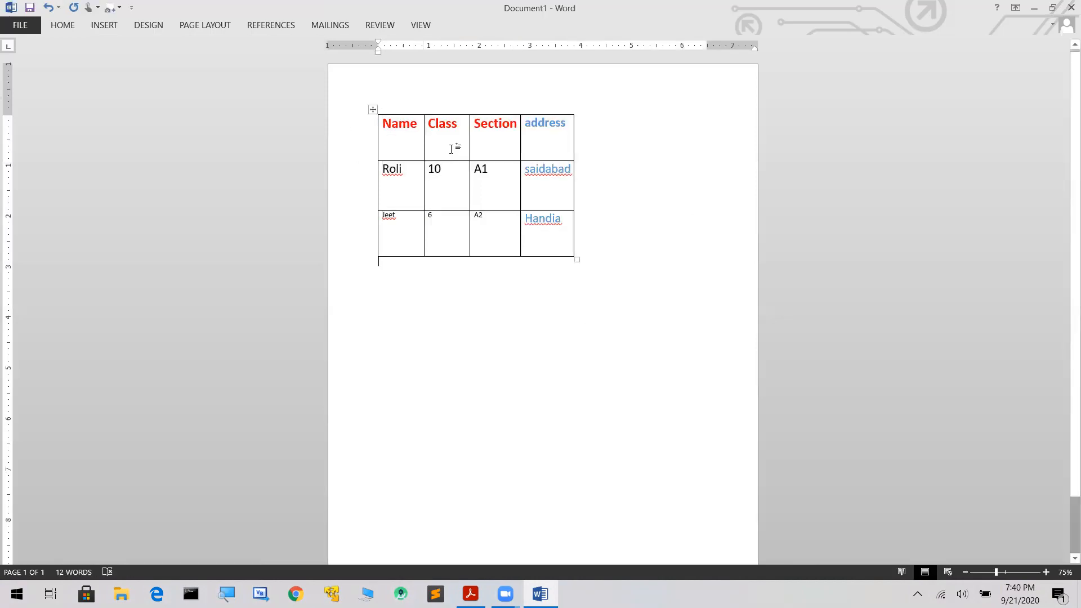
pyautogui.click(373, 109)
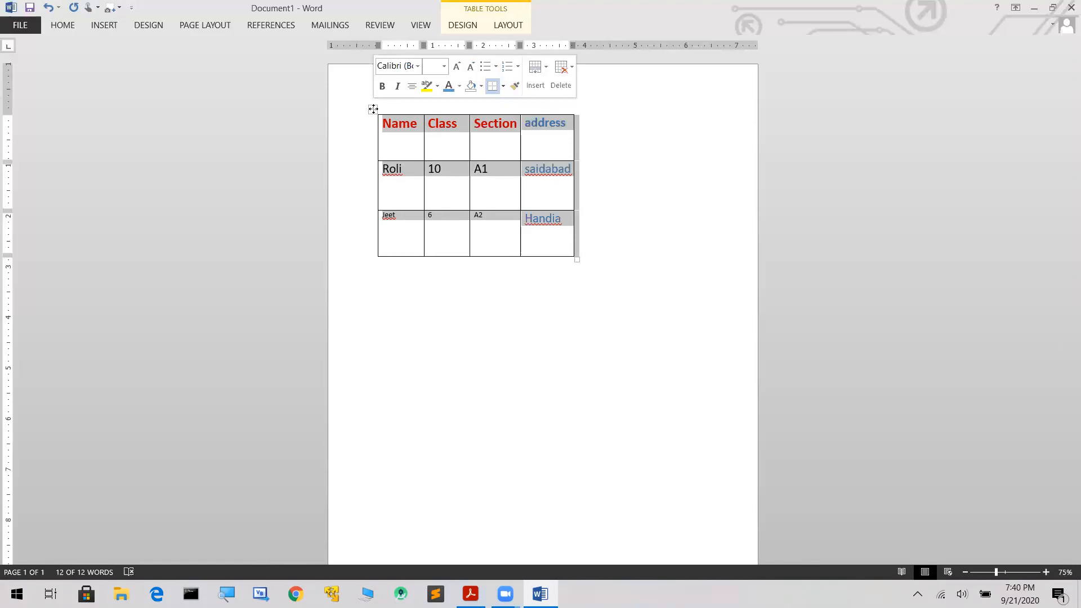
pyautogui.click(487, 314)
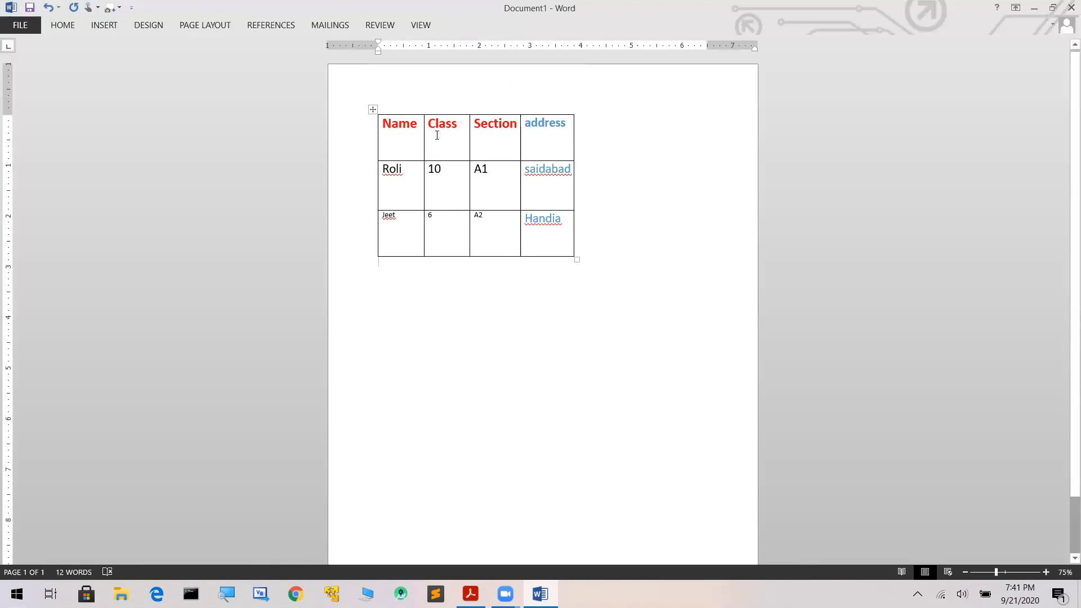
# Step: Insert an empty row above the header row, working from the Section cell, and collapse the ribbon
pyautogui.click(508, 150)
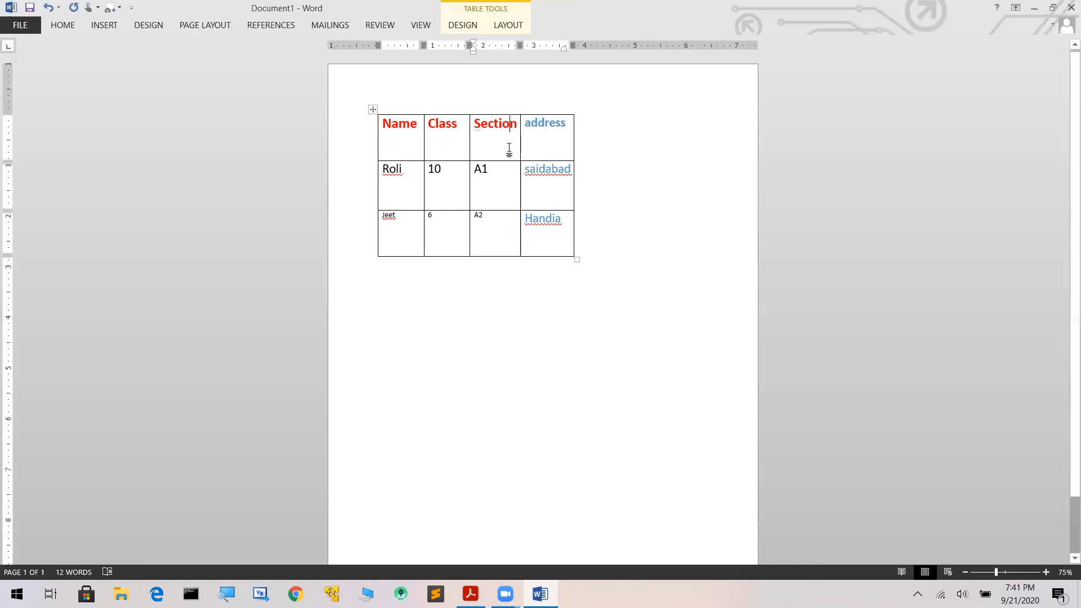
pyautogui.click(487, 350)
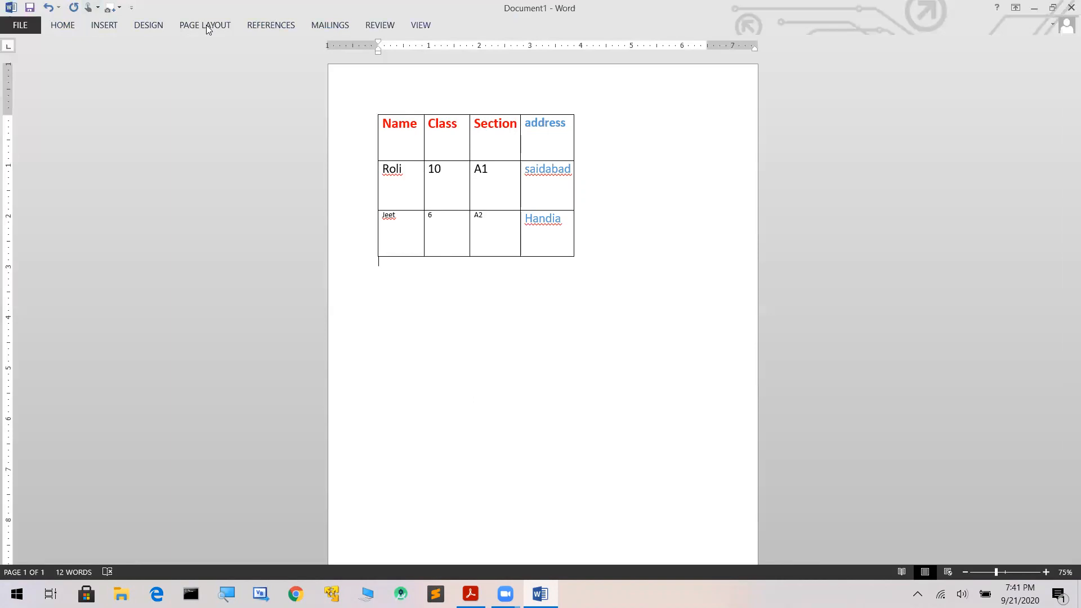
pyautogui.click(488, 137)
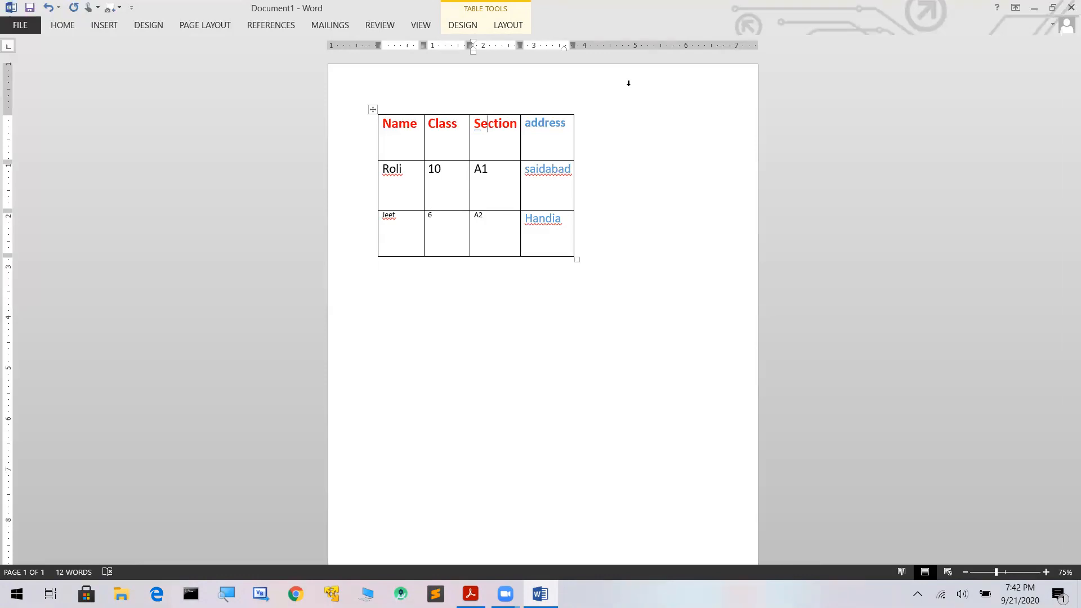
pyautogui.click(509, 24)
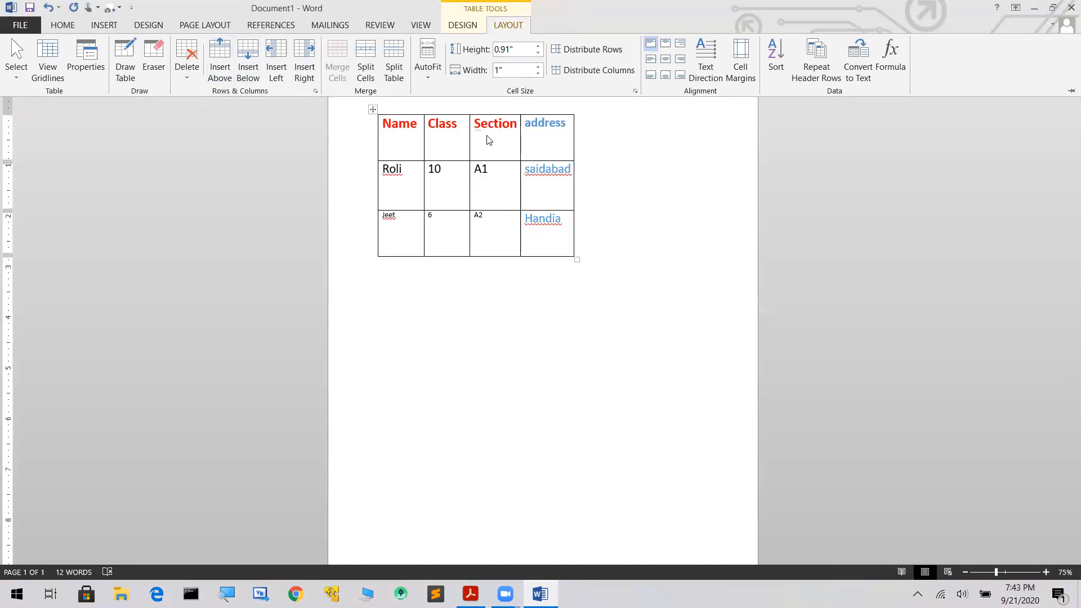
pyautogui.click(217, 74)
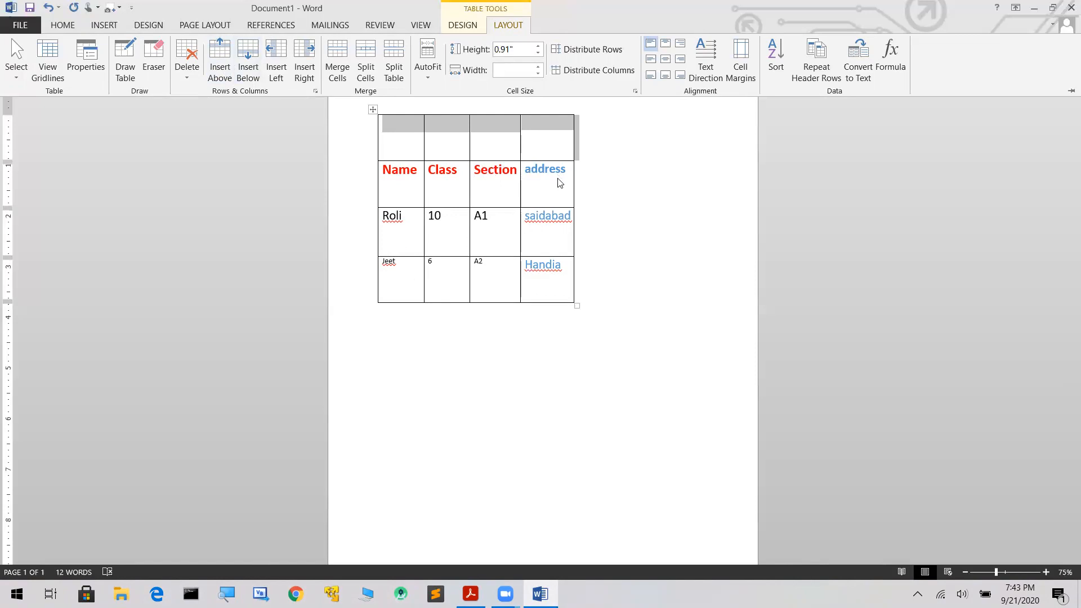
pyautogui.hotkey('ctrl', 'F1')
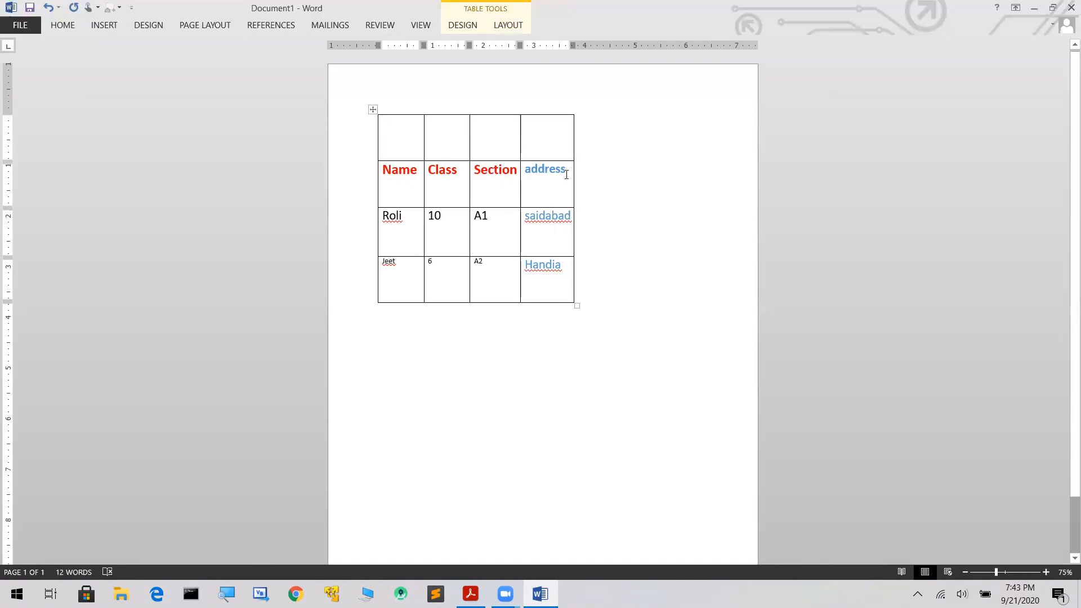
# Step: Insert an empty row below the header row, working from the address header cell, and collapse the ribbon
pyautogui.click(566, 174)
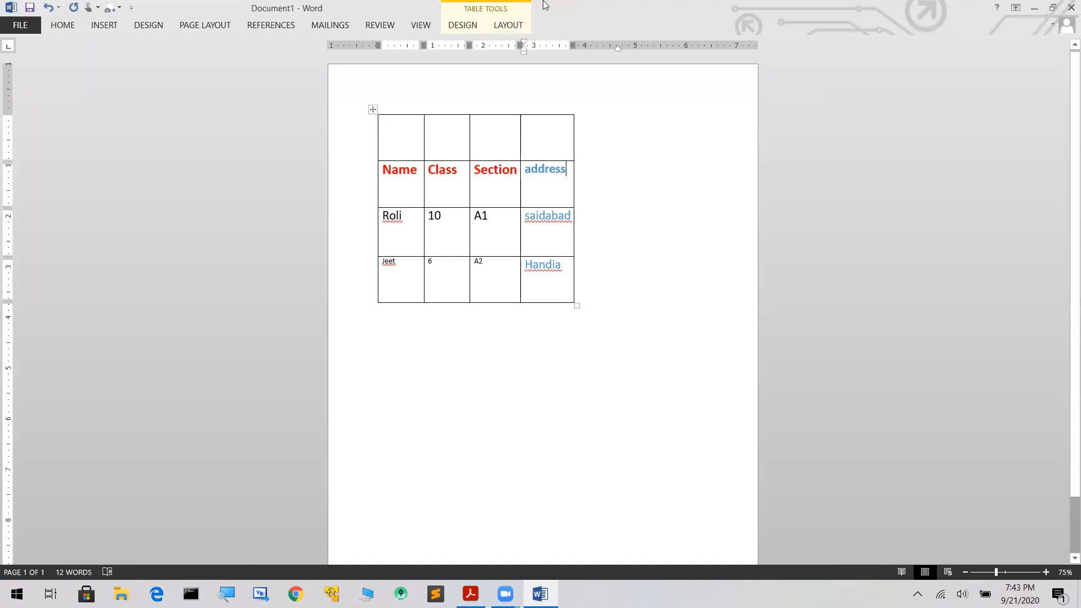
pyautogui.click(510, 26)
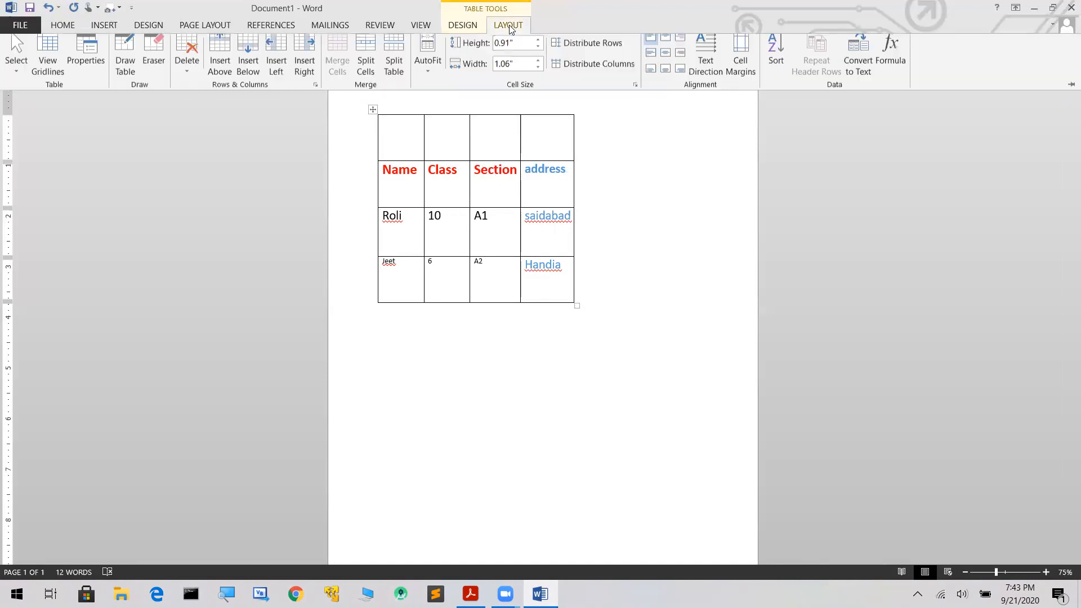
pyautogui.click(248, 72)
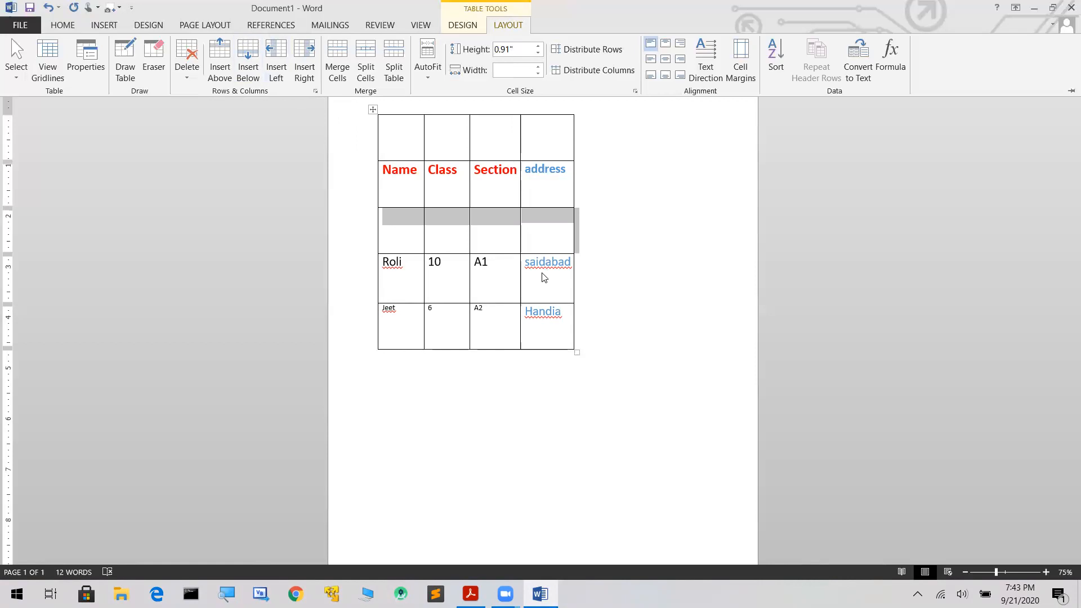
pyautogui.hotkey('ctrl', 'F1')
# Step: Insert an empty column to the right of the address column, working from its last cell, and collapse the ribbon
pyautogui.click(562, 318)
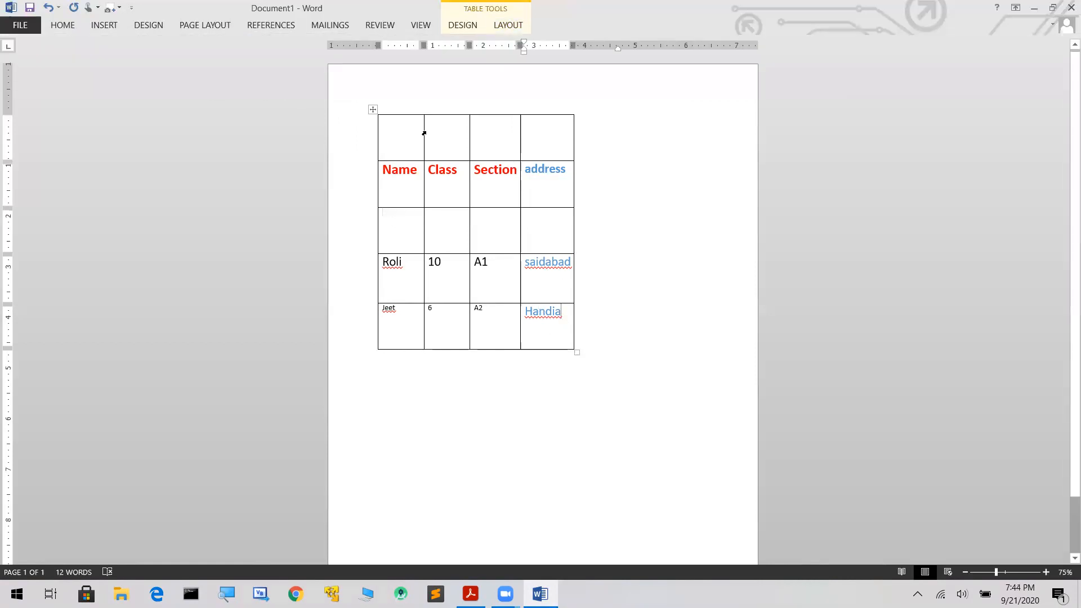
pyautogui.click(506, 25)
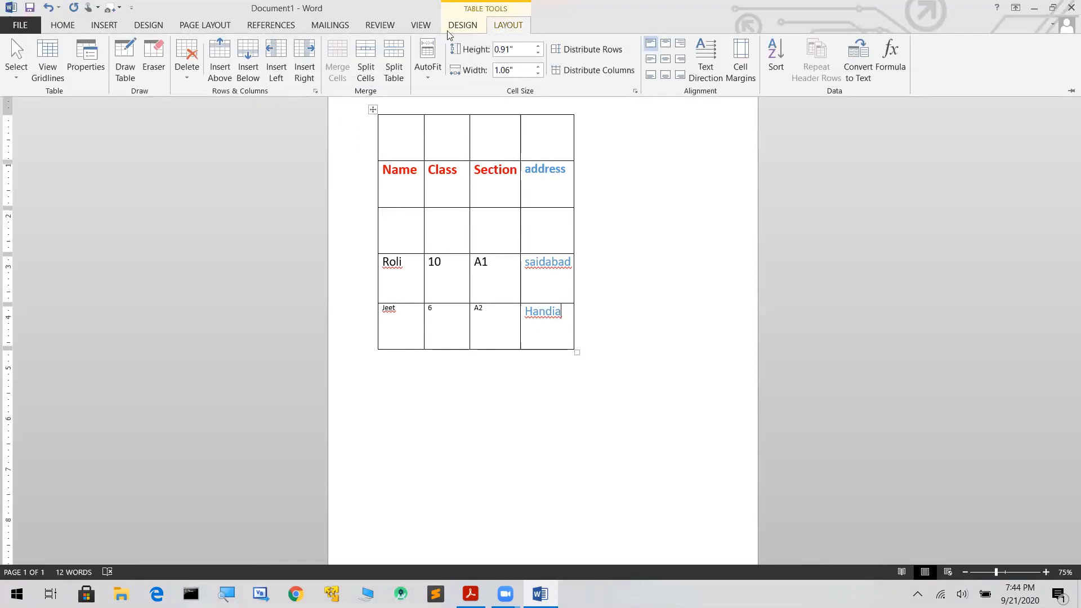
pyautogui.click(305, 67)
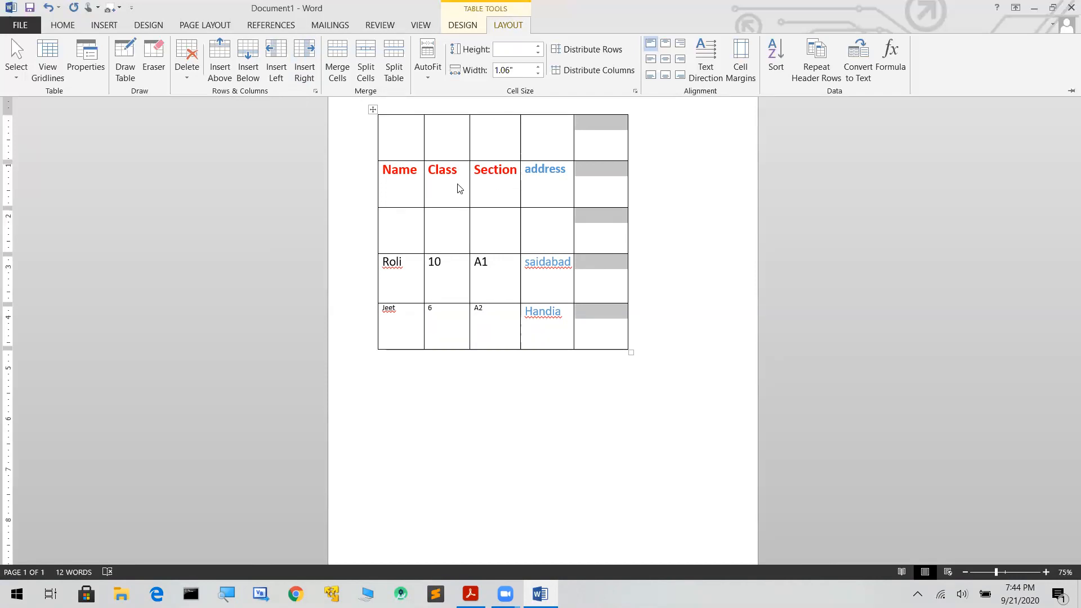
pyautogui.hotkey('ctrl', 'F1')
# Step: Insert an empty column to the left of the Name column and collapse the ribbon
pyautogui.click(422, 172)
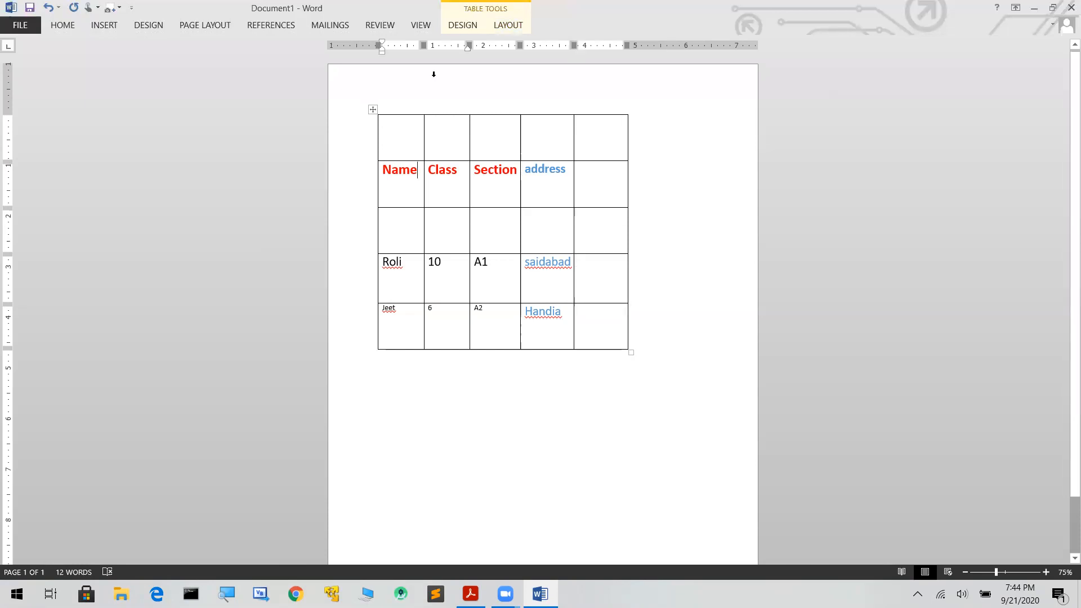
pyautogui.click(503, 26)
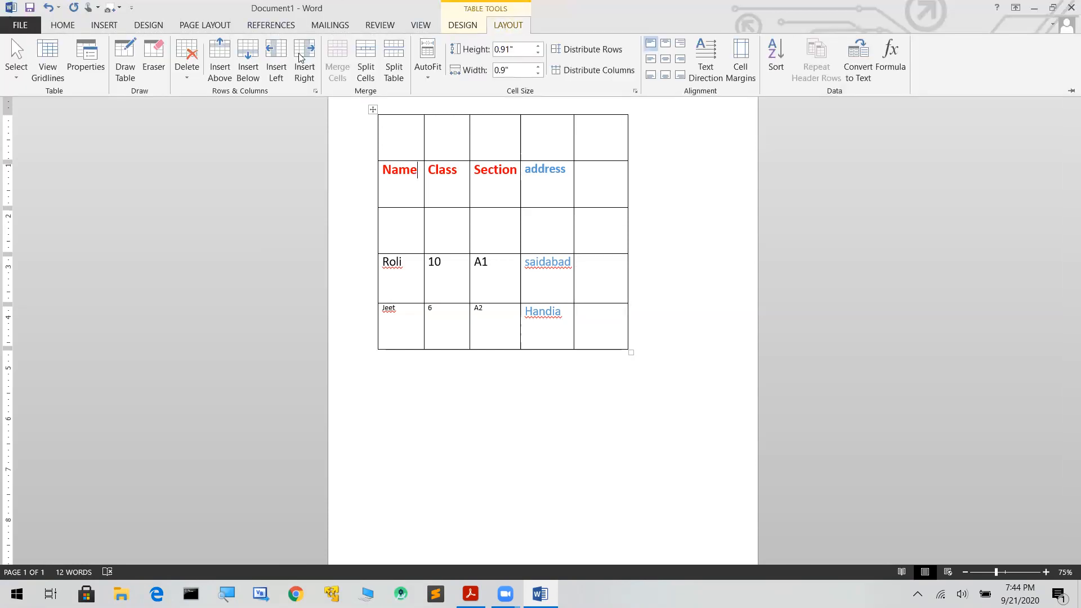
pyautogui.click(277, 82)
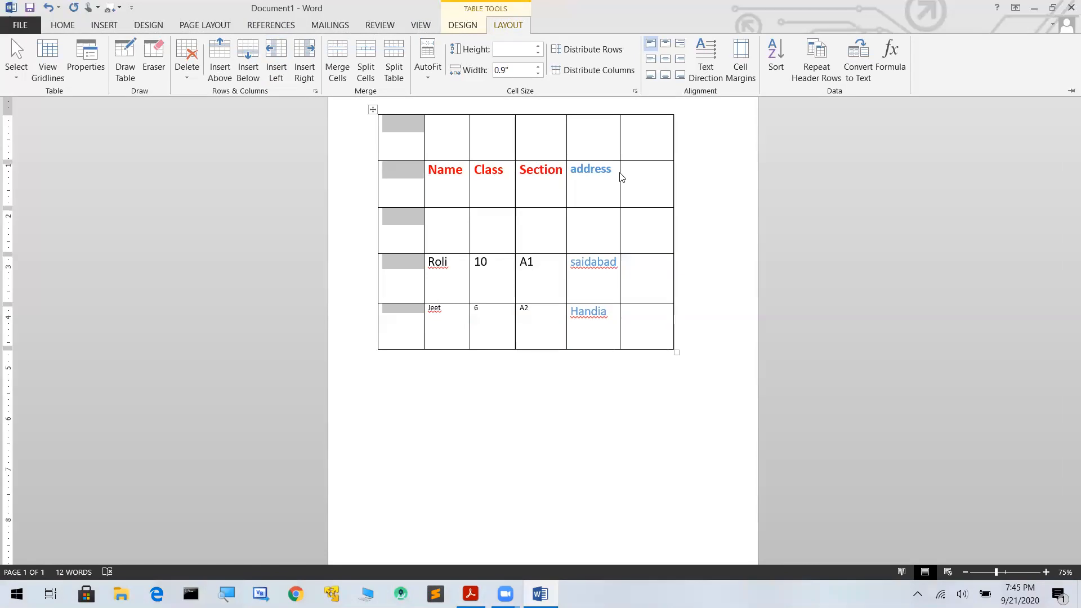
pyautogui.hotkey('ctrl', 'F1')
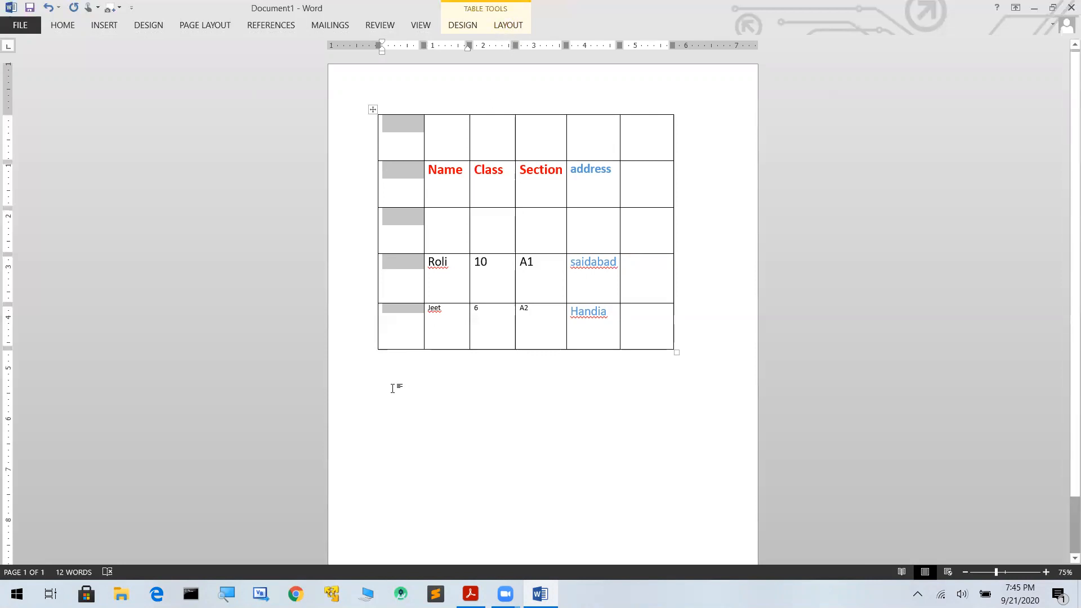
# Step: Delete the first cell of the table's empty top row, using the Shift cells left option
pyautogui.click(392, 388)
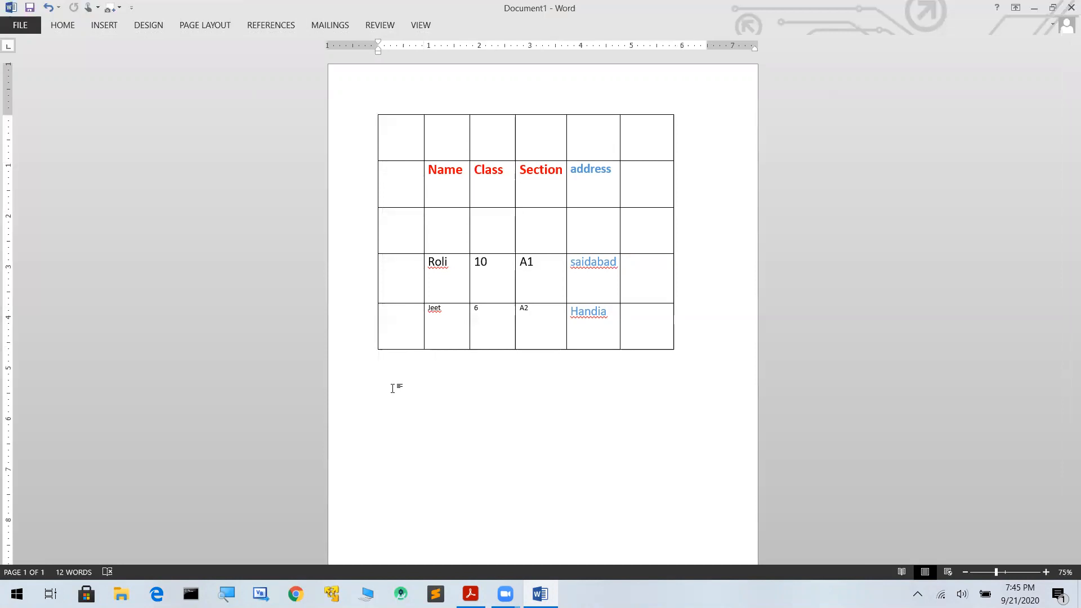
pyautogui.click(406, 134)
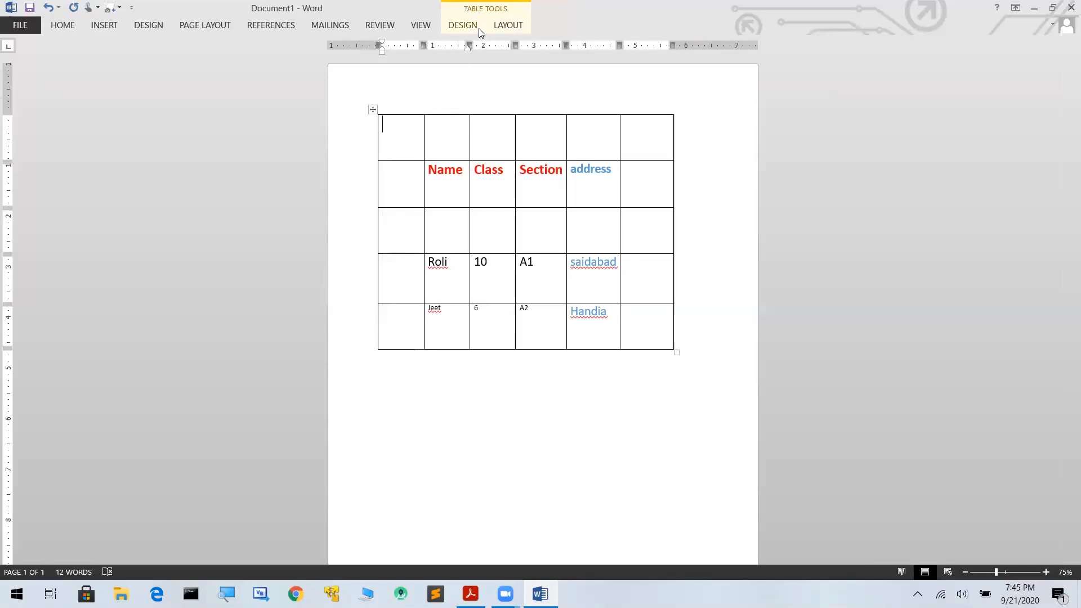
pyautogui.click(509, 25)
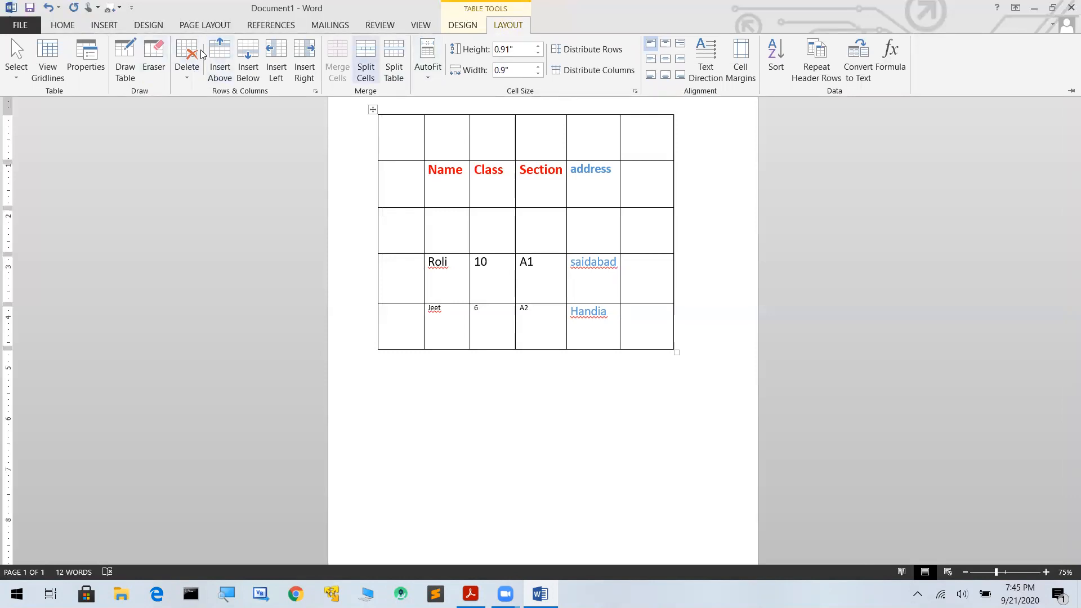
pyautogui.click(189, 76)
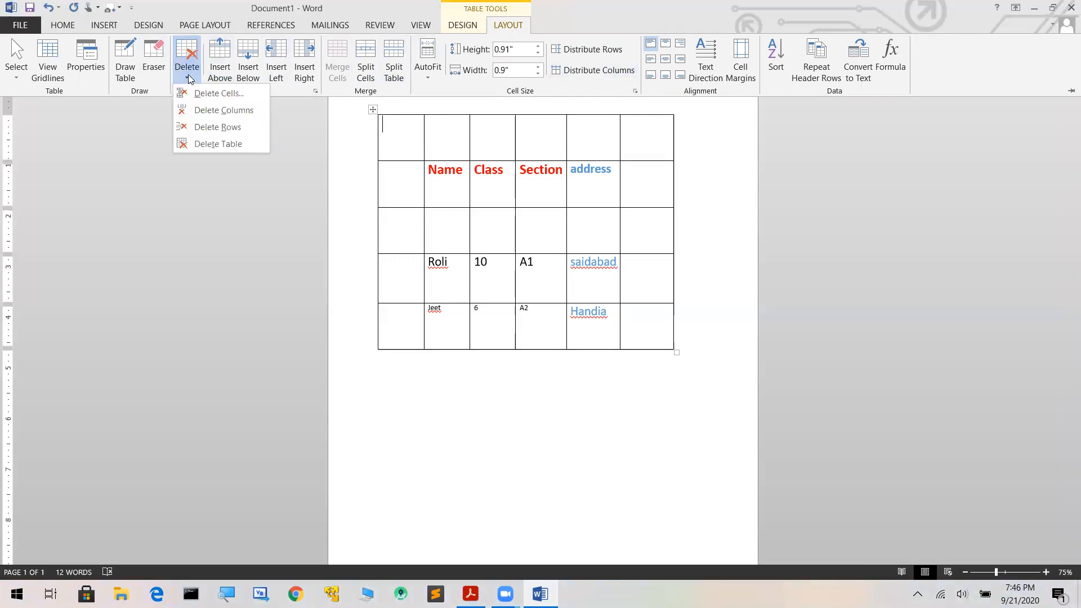
pyautogui.click(219, 94)
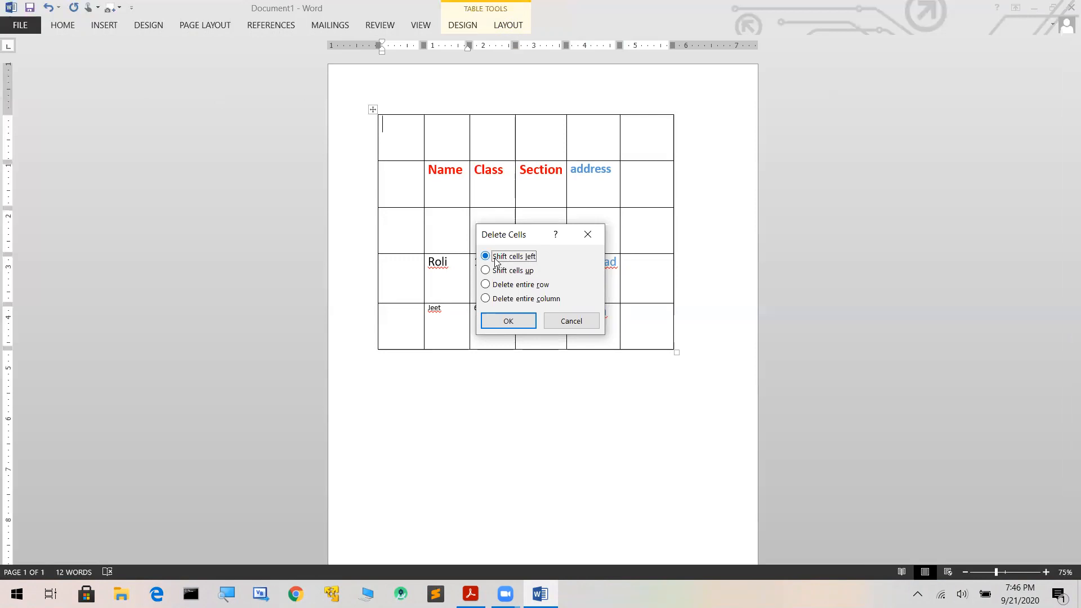
pyautogui.click(514, 321)
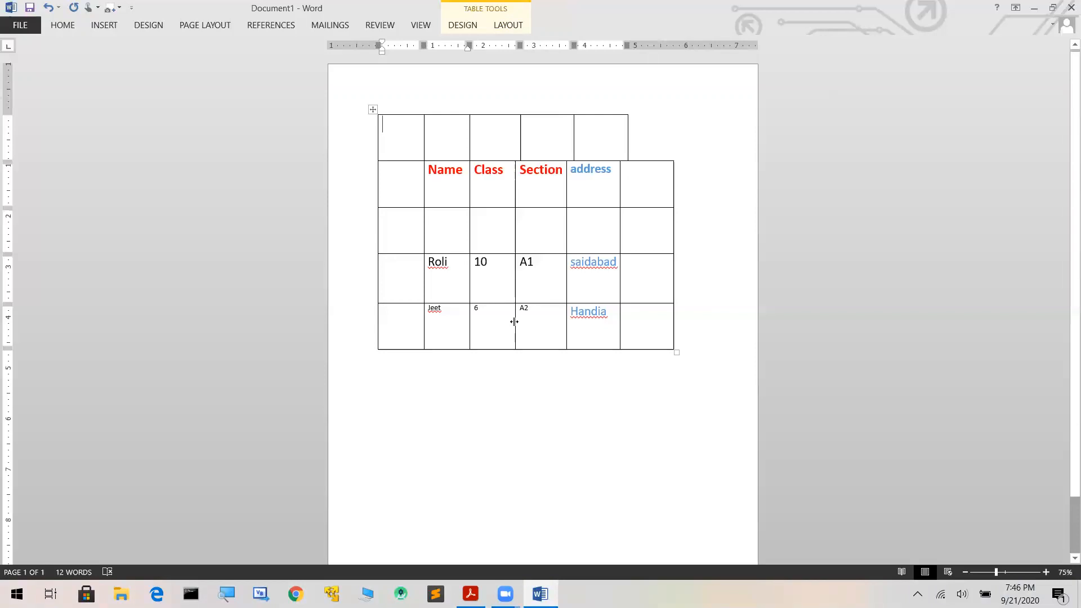
# Step: Apply Delete Cells to the first cell of the top row with the Shift cells up option
pyautogui.click(509, 25)
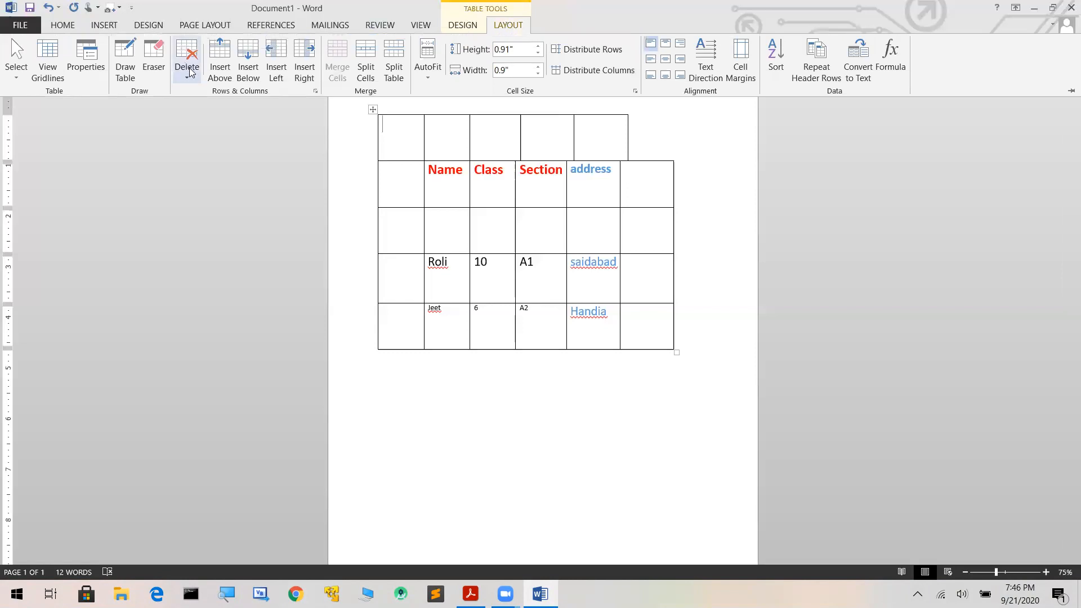
pyautogui.click(189, 70)
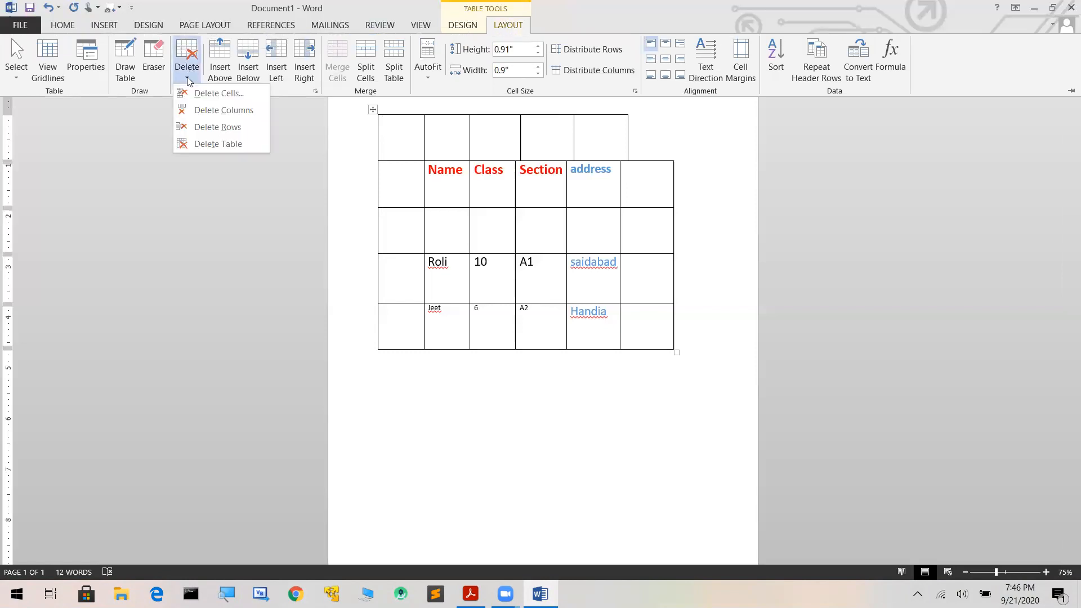
pyautogui.click(187, 76)
pyautogui.click(186, 76)
pyautogui.click(187, 76)
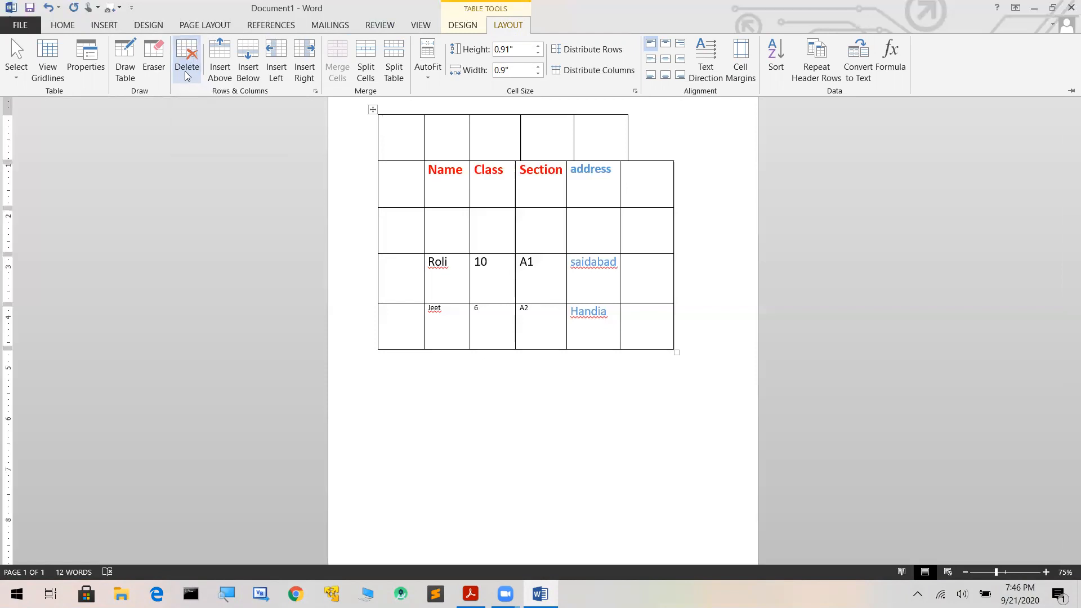
pyautogui.click(187, 77)
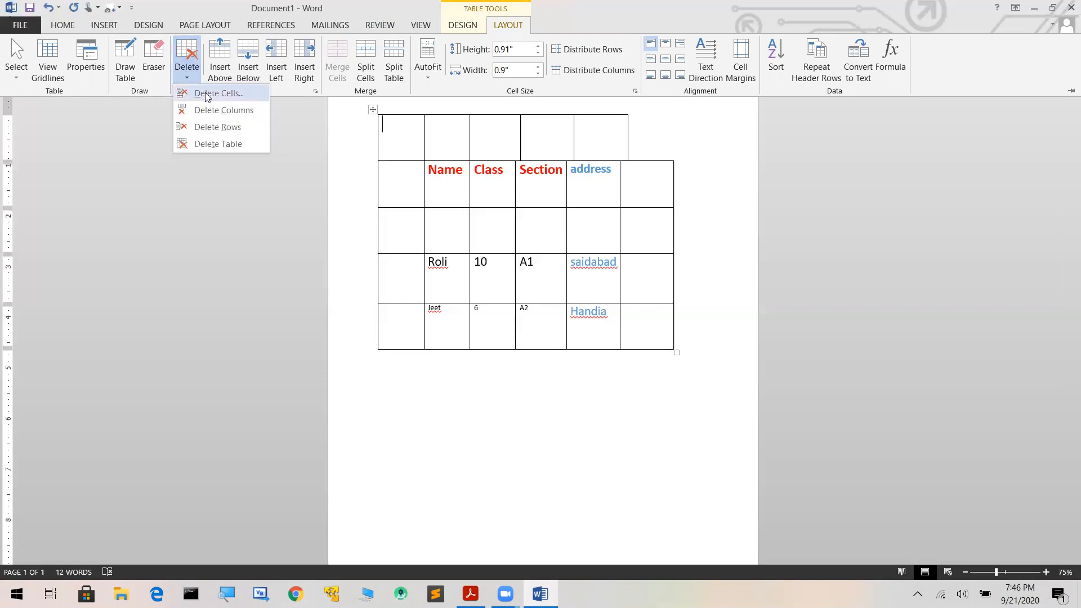
pyautogui.click(204, 95)
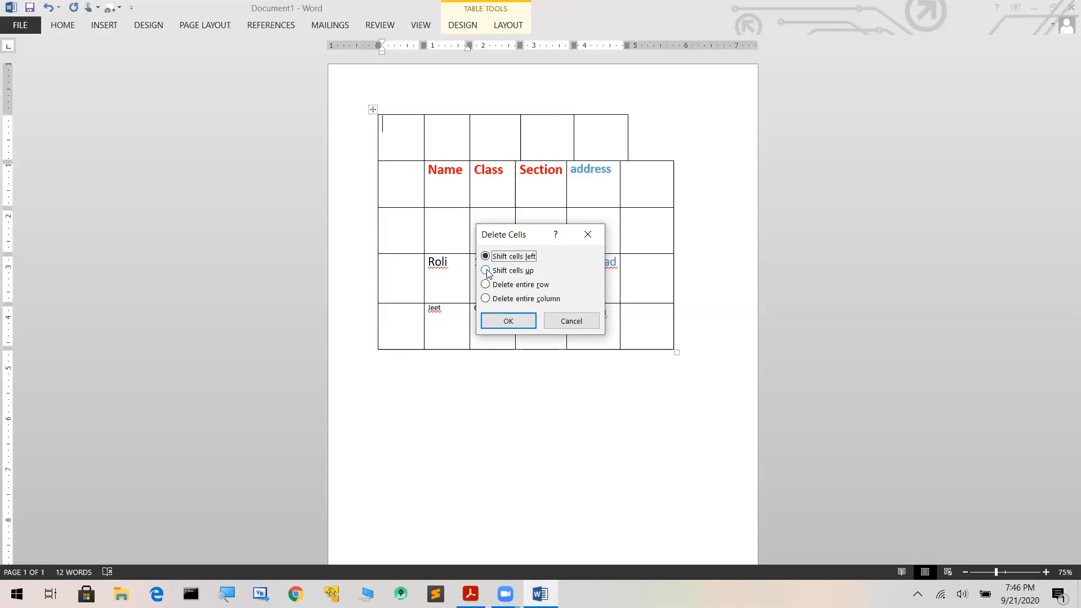
pyautogui.click(485, 270)
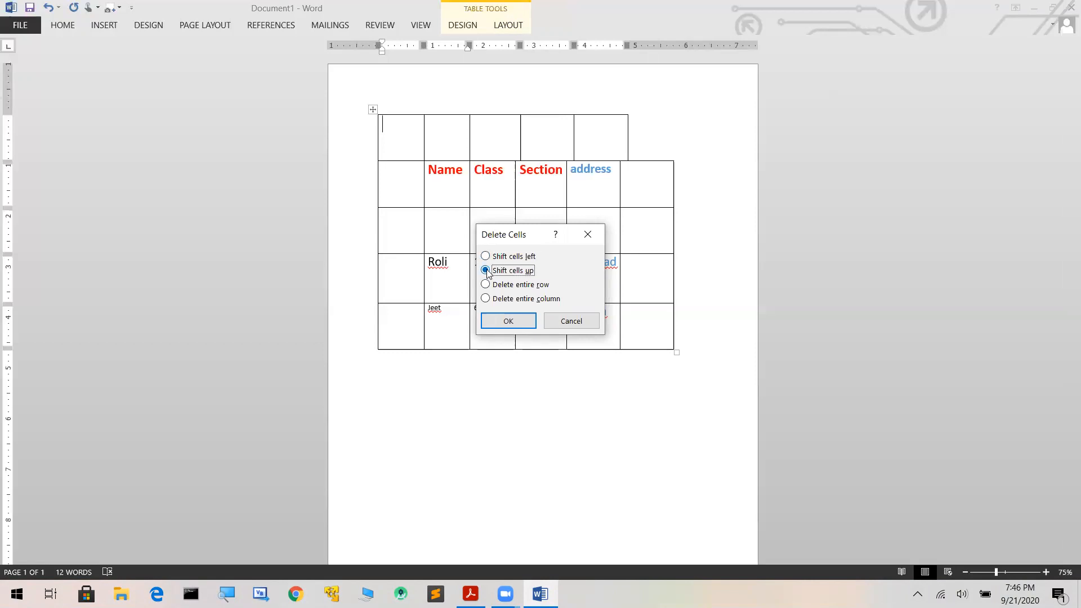
pyautogui.click(501, 320)
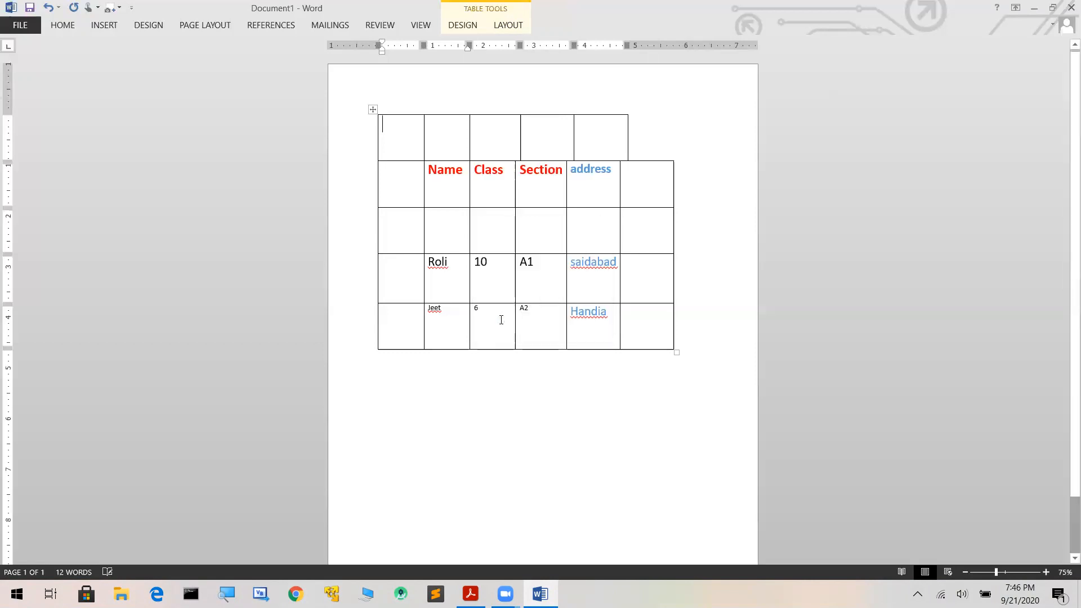
# Step: Delete the empty row above the header row through Delete Cells, using the Delete entire row option
pyautogui.click(509, 26)
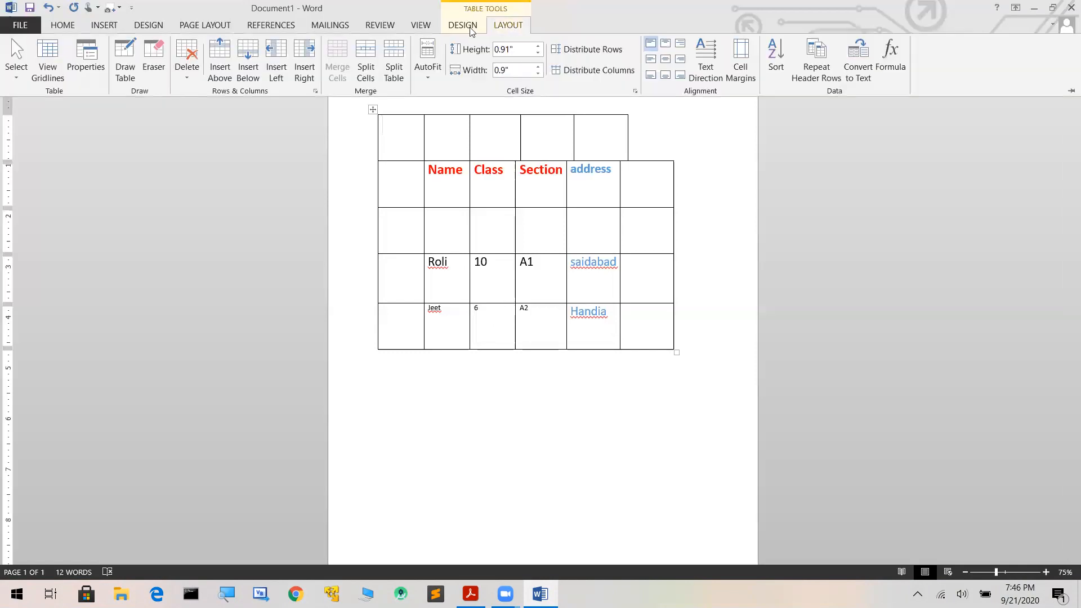
pyautogui.click(186, 78)
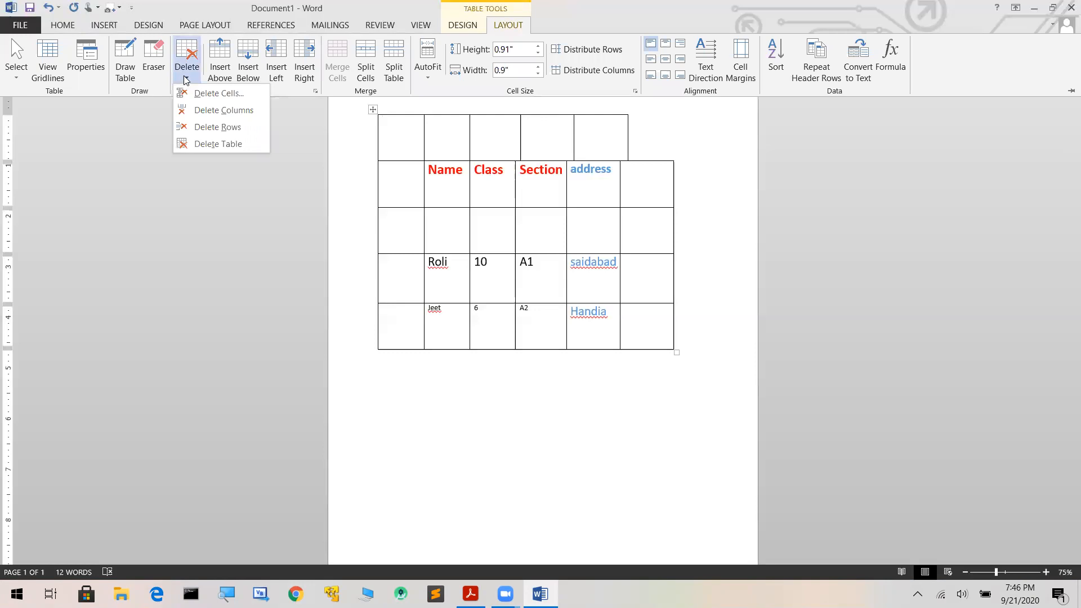
pyautogui.click(206, 93)
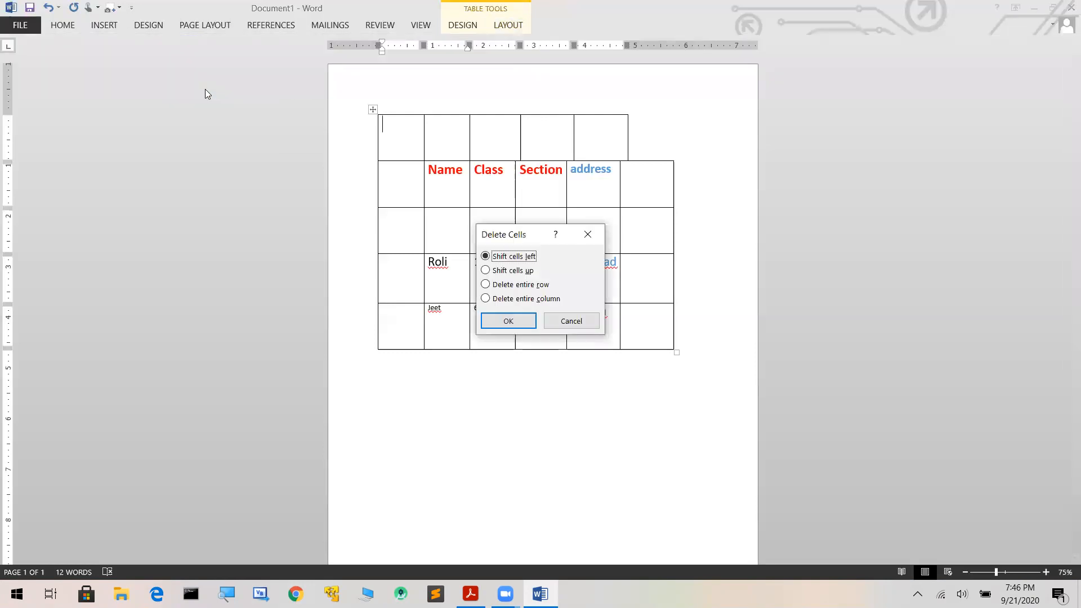
pyautogui.click(486, 285)
pyautogui.click(499, 322)
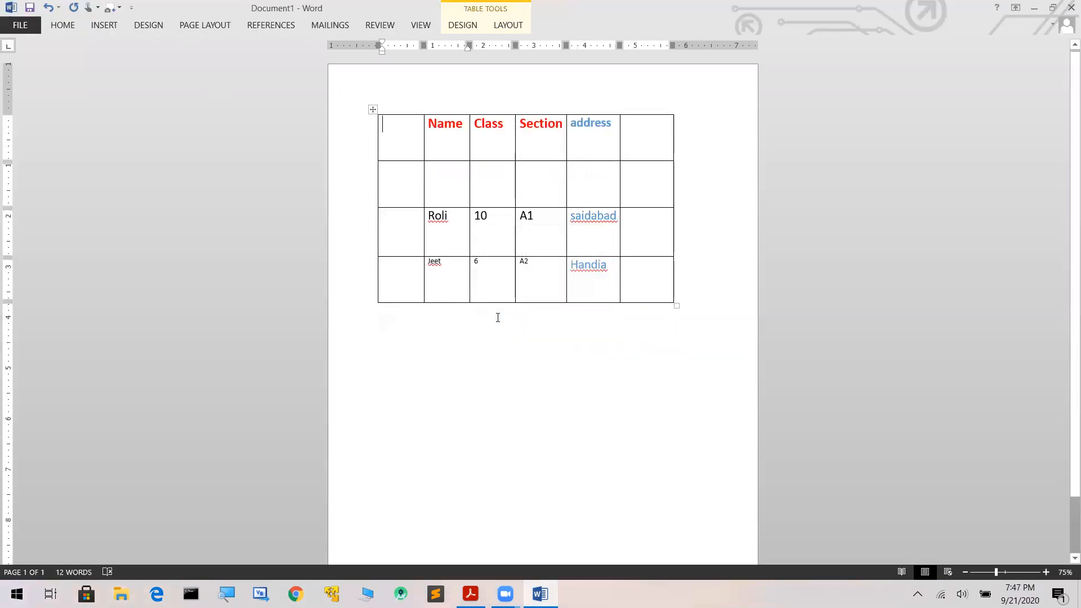
# Step: Delete the empty column before the Name column through Delete Cells, using the Delete entire column option
pyautogui.click(507, 25)
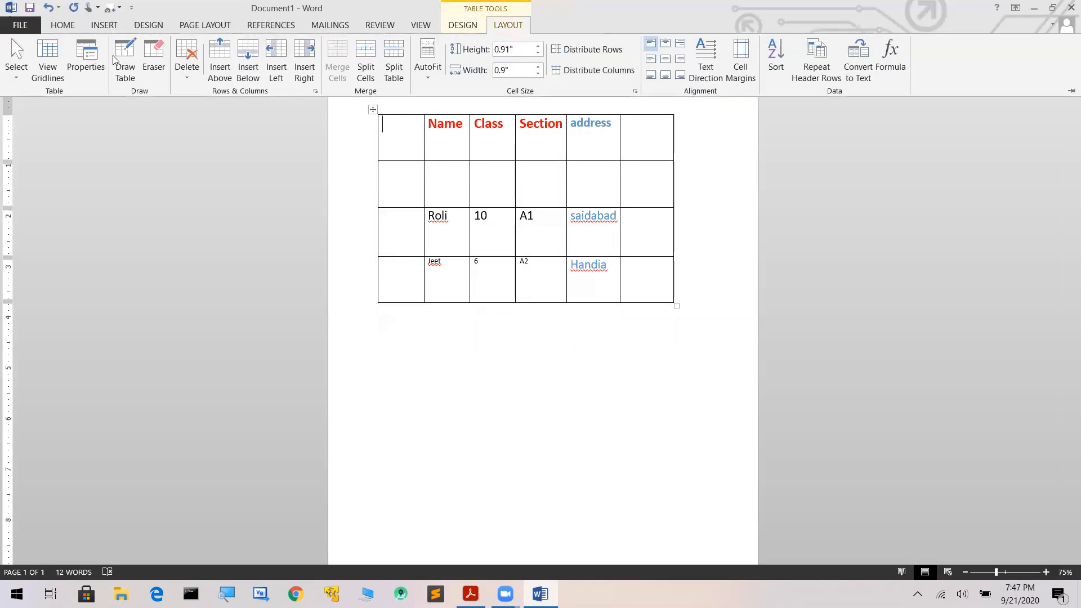
pyautogui.click(192, 79)
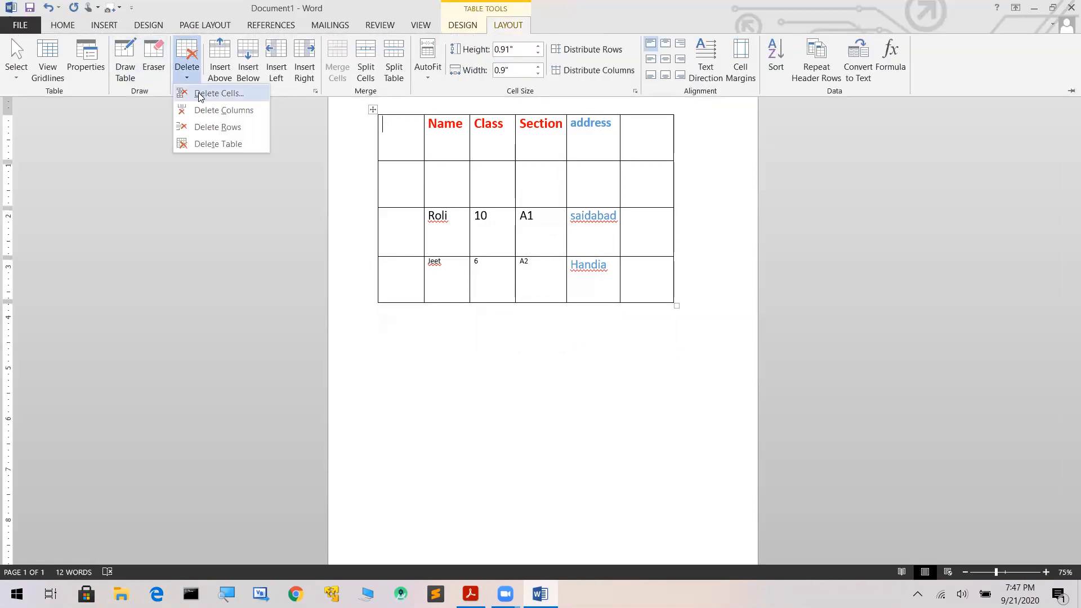
pyautogui.click(200, 93)
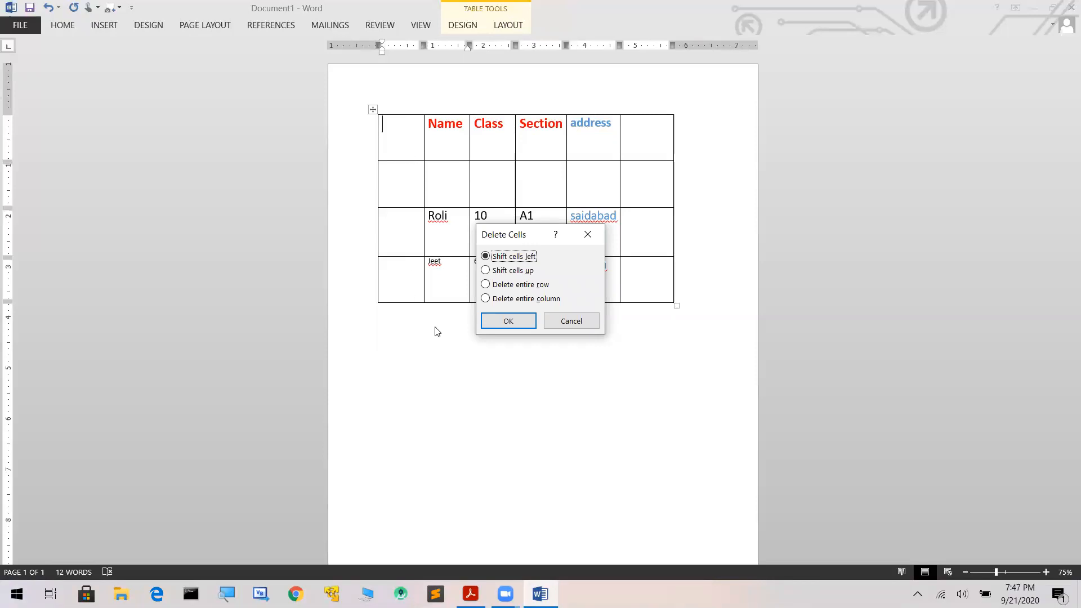
pyautogui.click(487, 299)
pyautogui.click(509, 321)
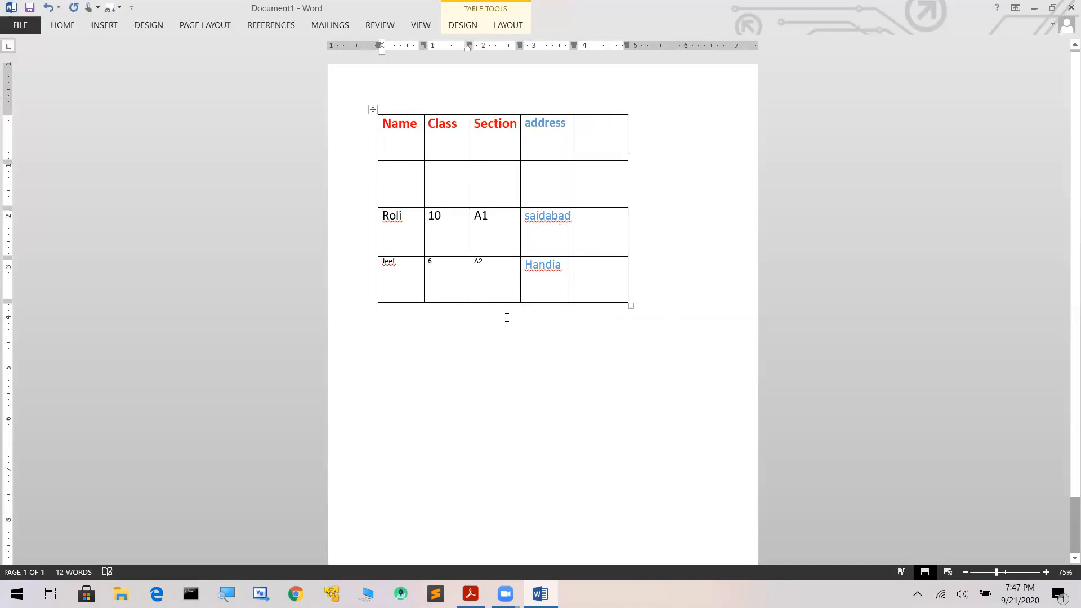
# Step: Delete the Name column from the table with the Delete Columns command
pyautogui.click(508, 29)
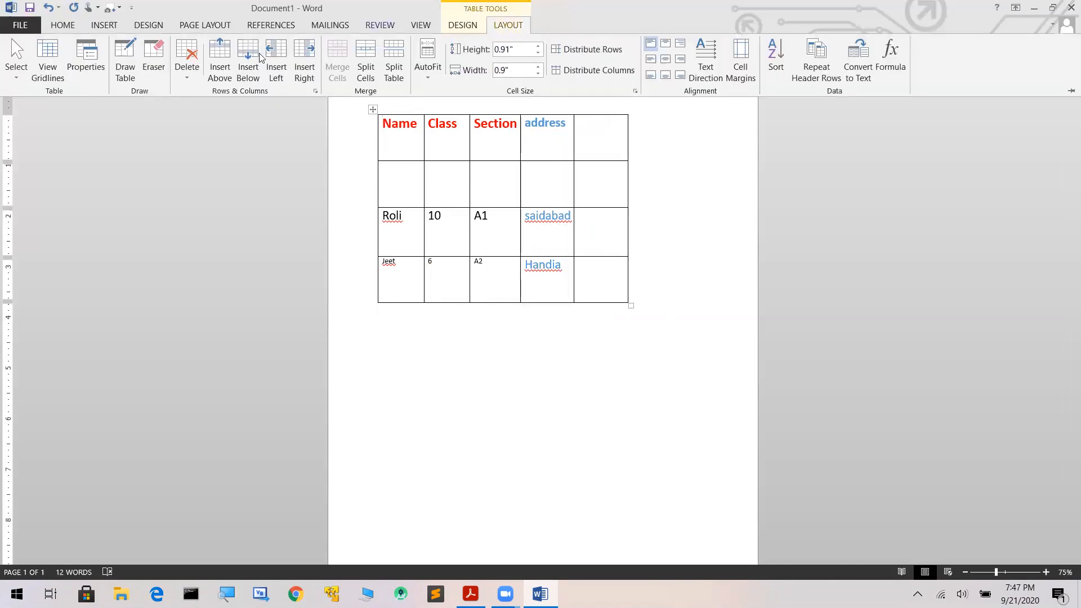
pyautogui.click(190, 74)
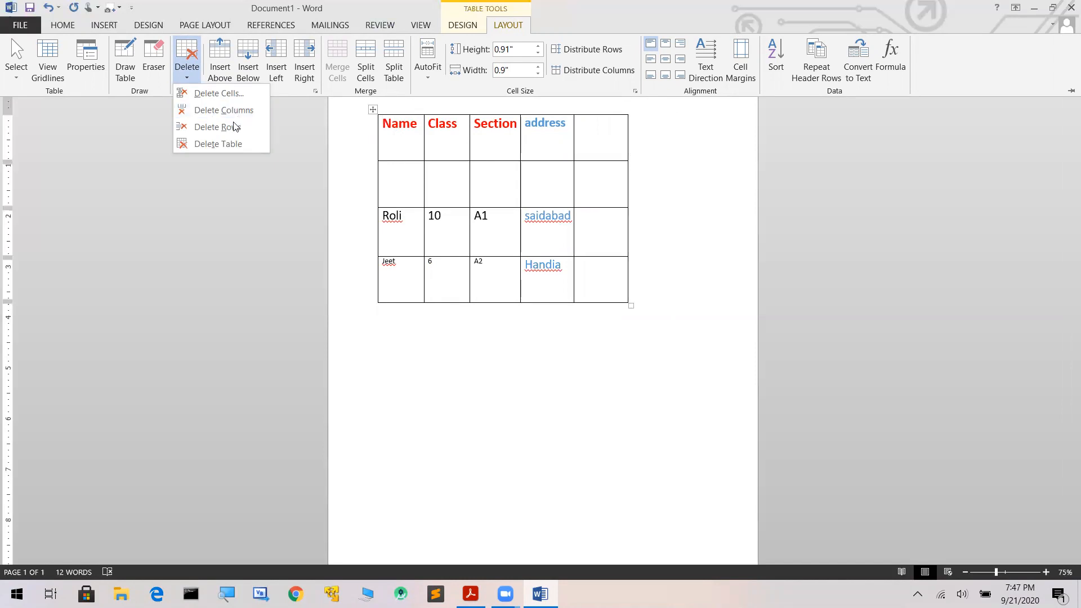
pyautogui.click(218, 116)
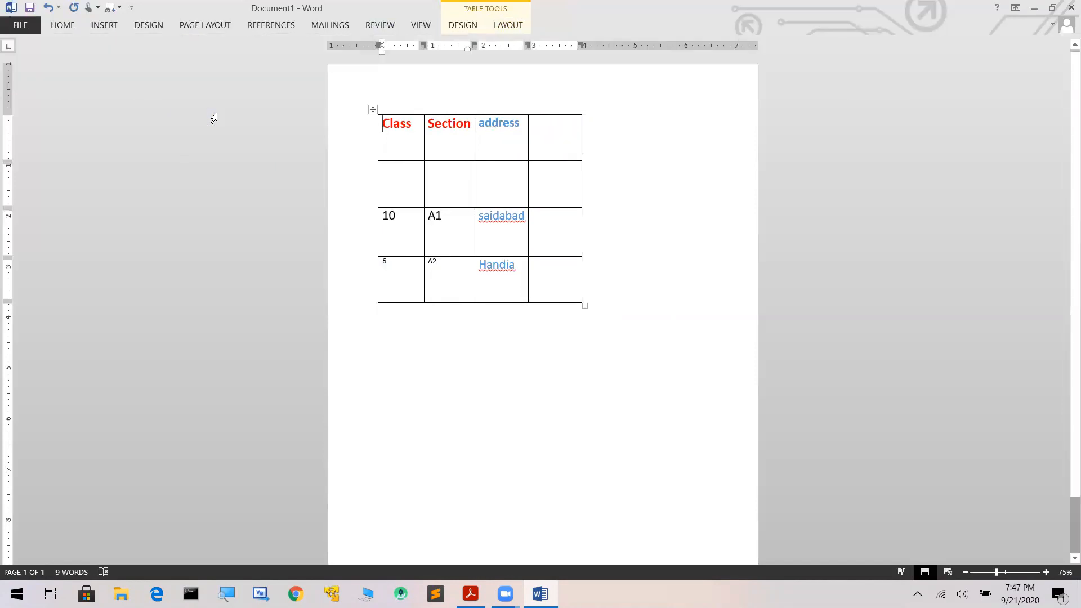
# Step: Delete the table's last row, containing 6, A2 and Handia, with the Delete Rows command
pyautogui.click(513, 27)
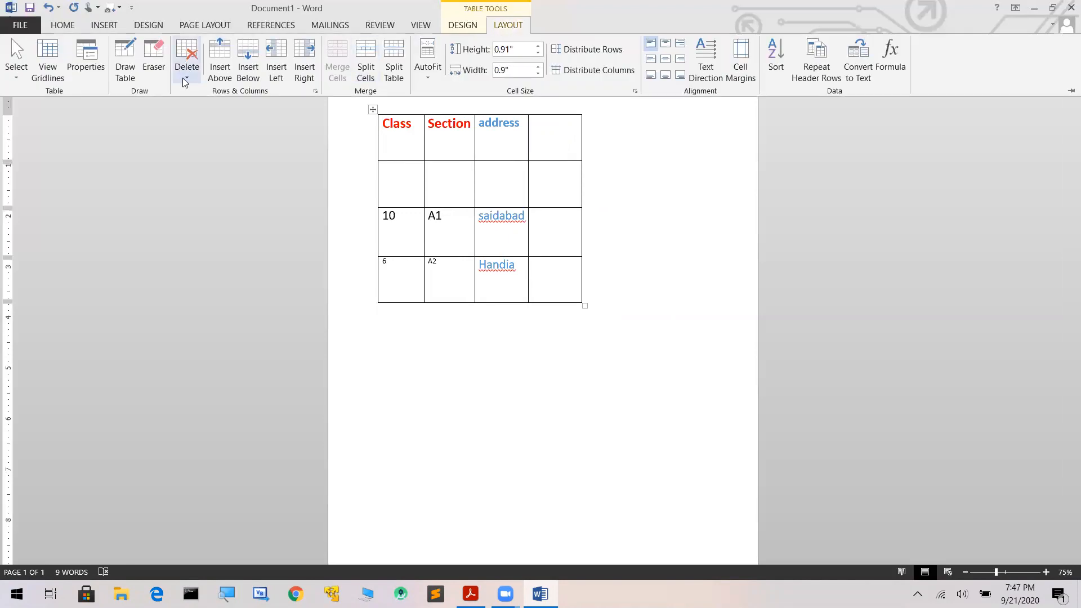
pyautogui.click(185, 79)
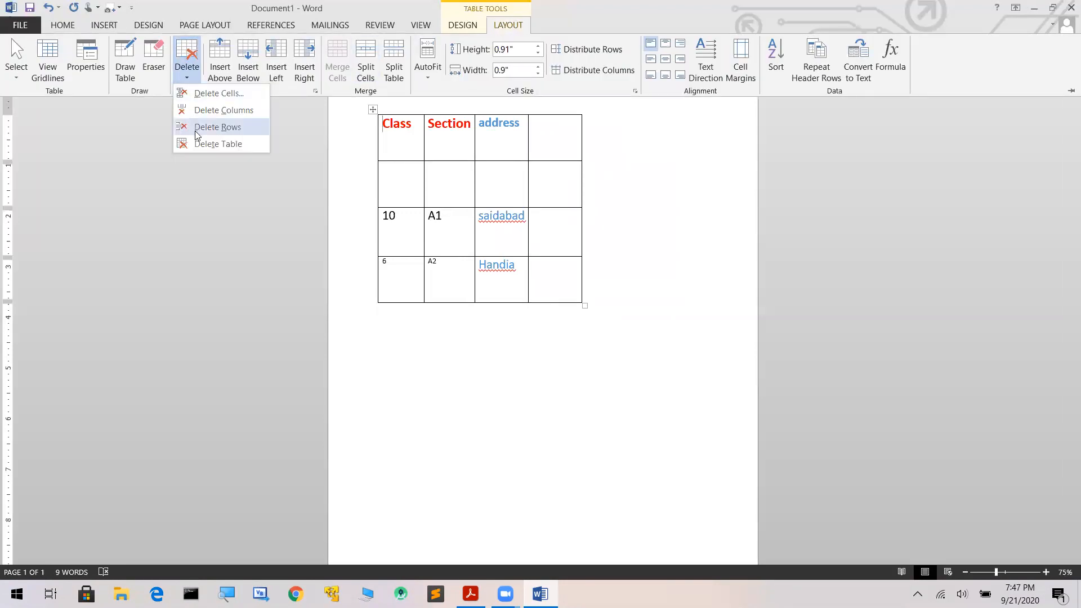
pyautogui.click(392, 267)
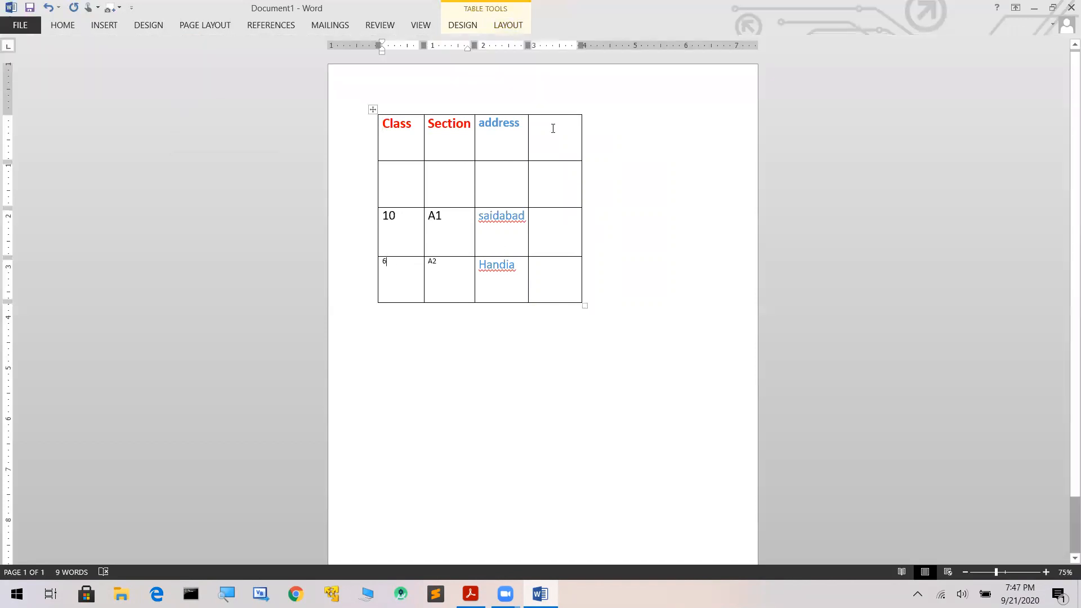
pyautogui.click(496, 27)
pyautogui.click(188, 81)
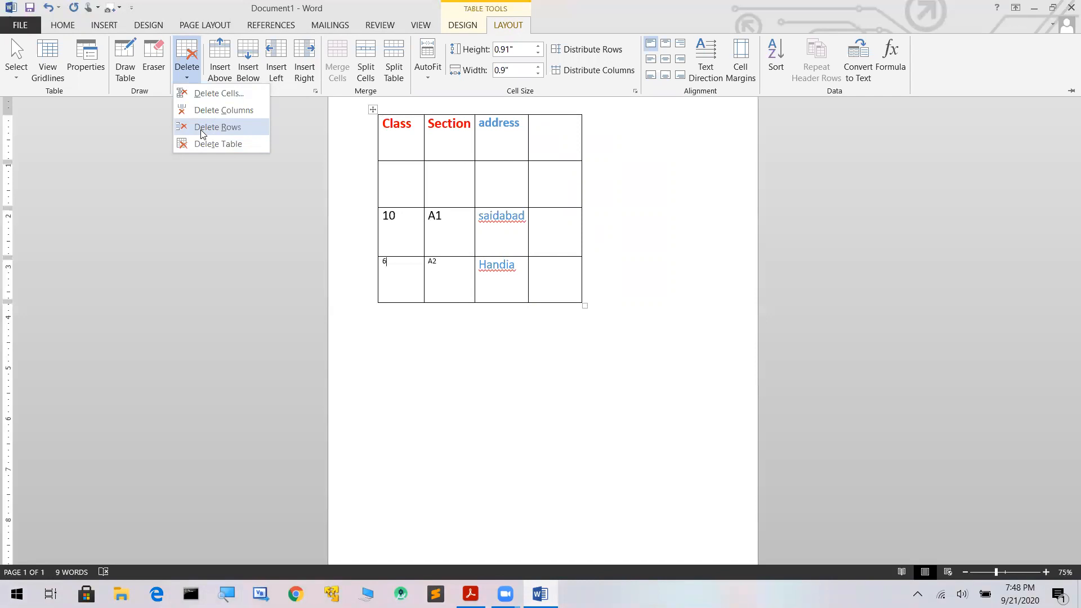
pyautogui.click(202, 127)
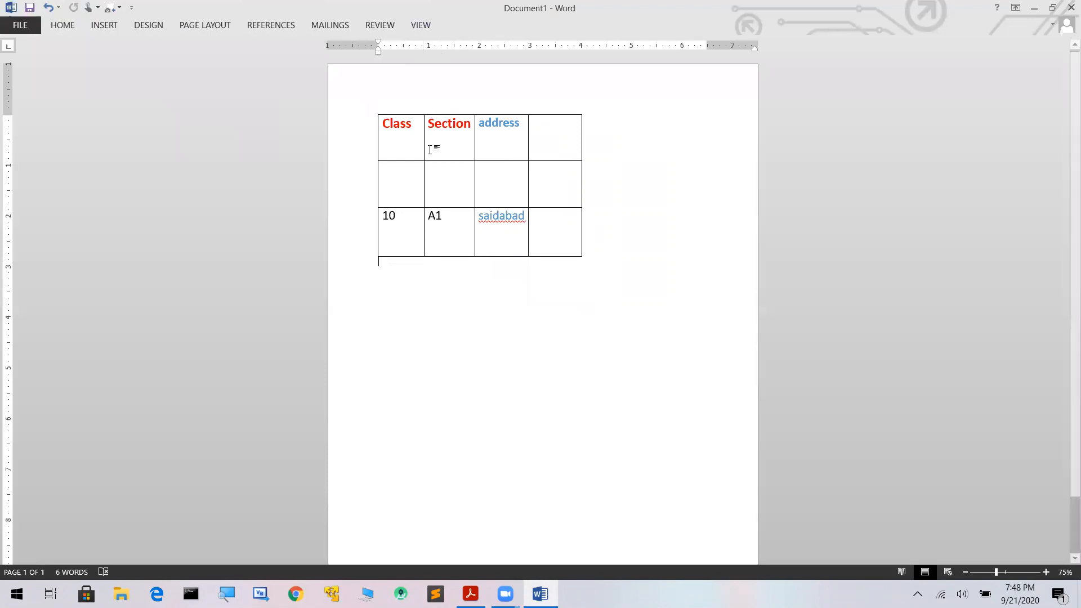
# Step: Delete the entire table from the document, working from the Class header cell
pyautogui.click(394, 142)
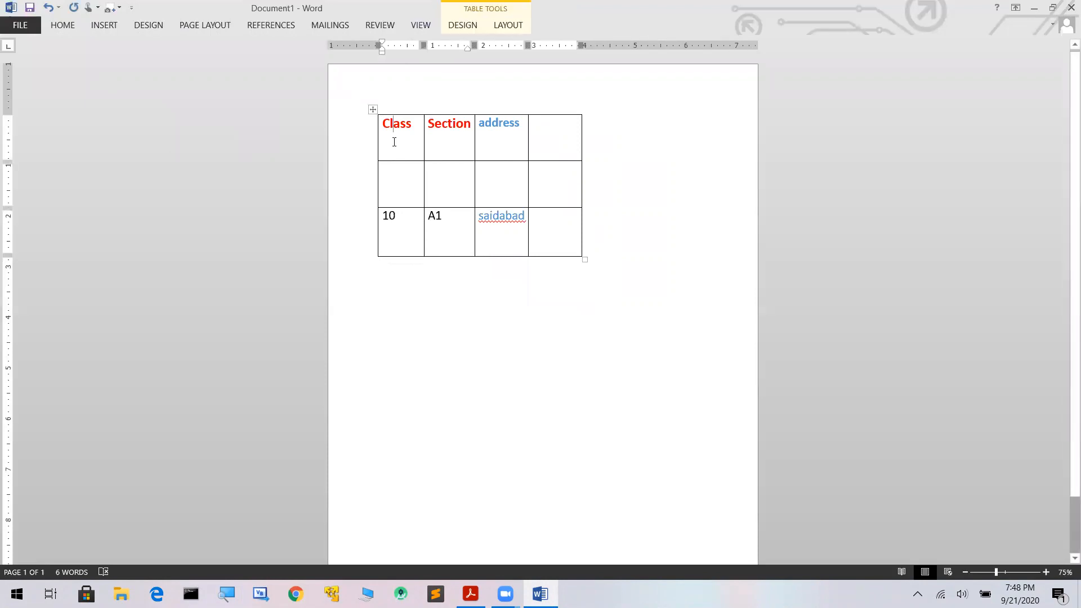
pyautogui.click(519, 22)
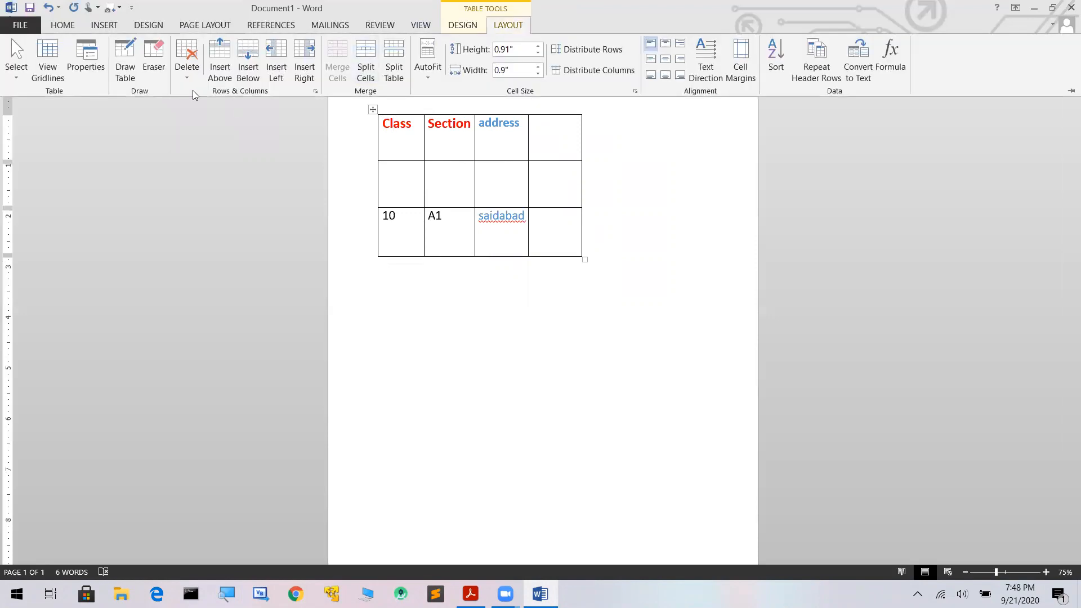
pyautogui.click(188, 72)
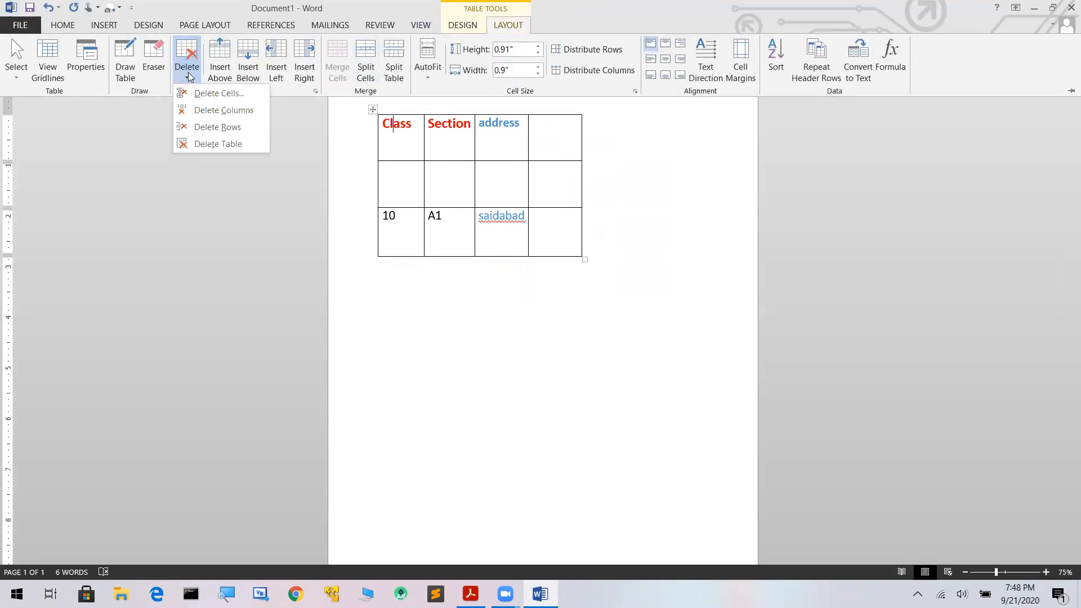
pyautogui.click(220, 146)
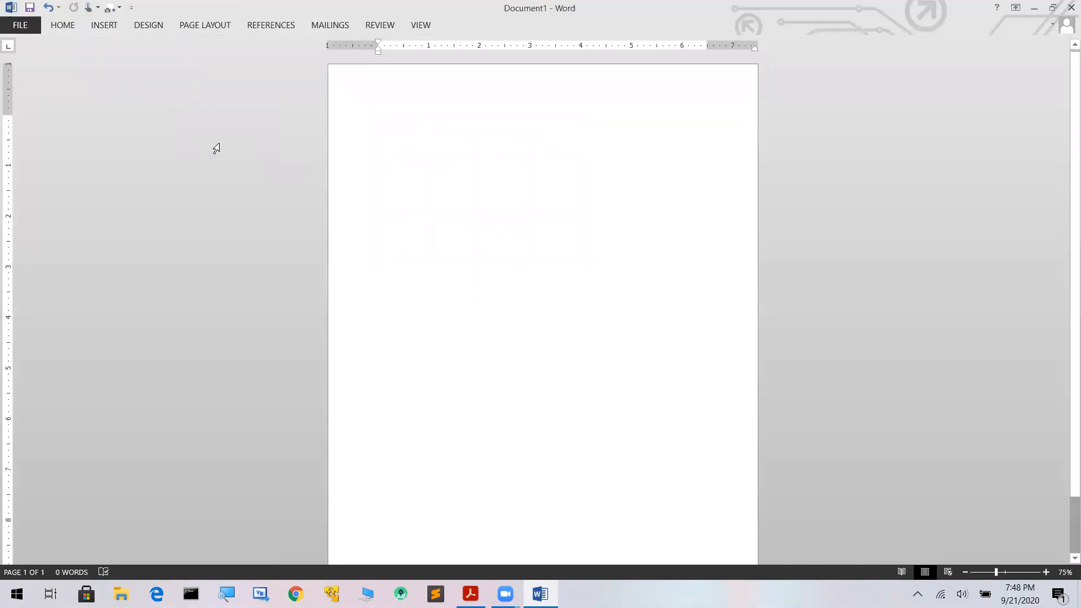